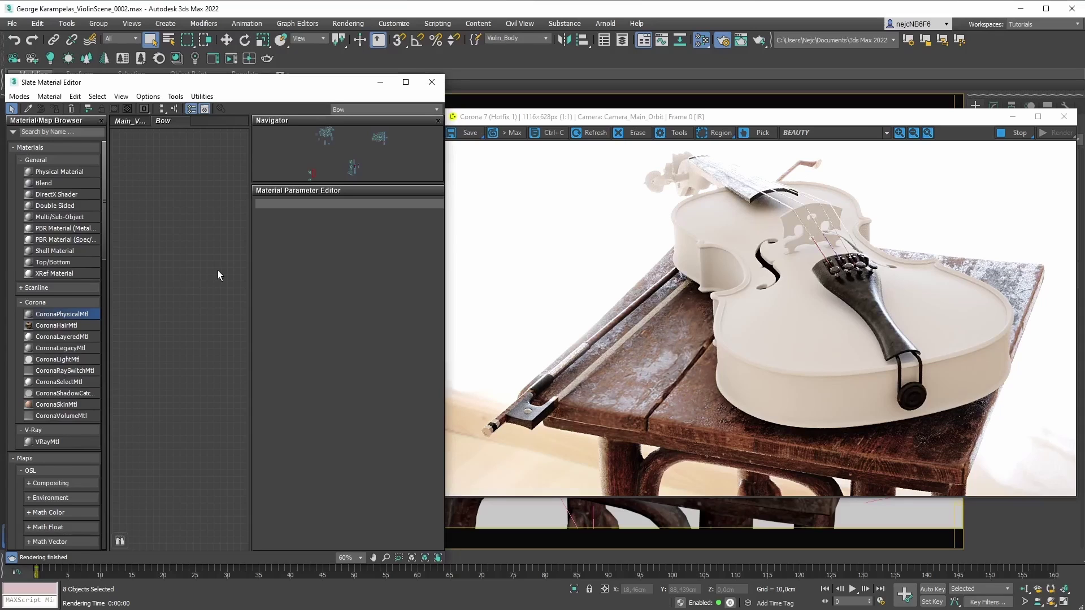
Add a CoronaPhysicalMtl node to the Bow view and open its parameters to look through the preset list.
left_click_drag(76, 315, 178, 239)
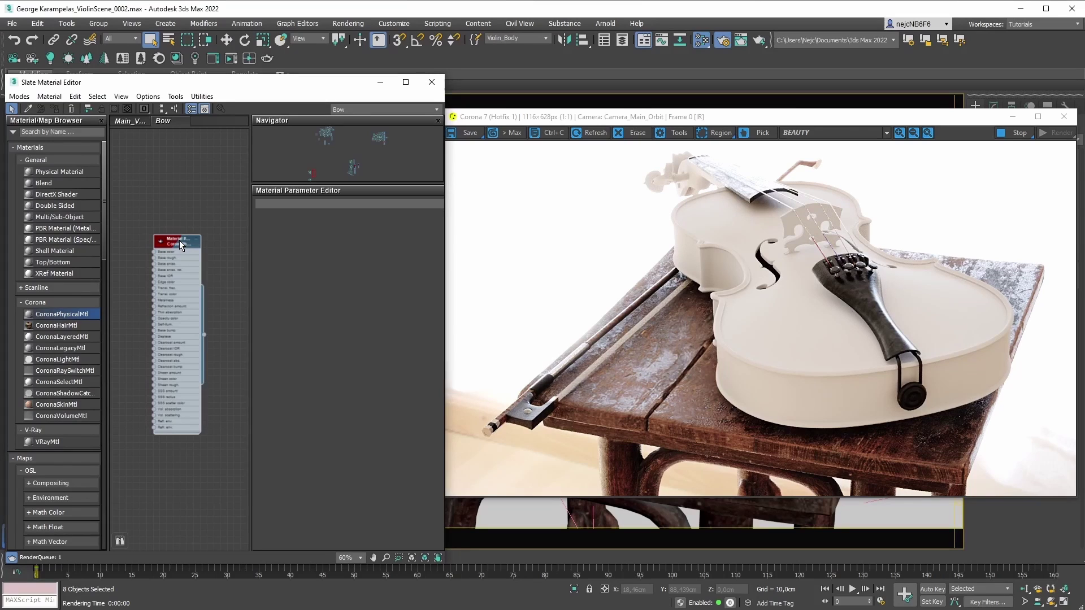
double_click(179, 240)
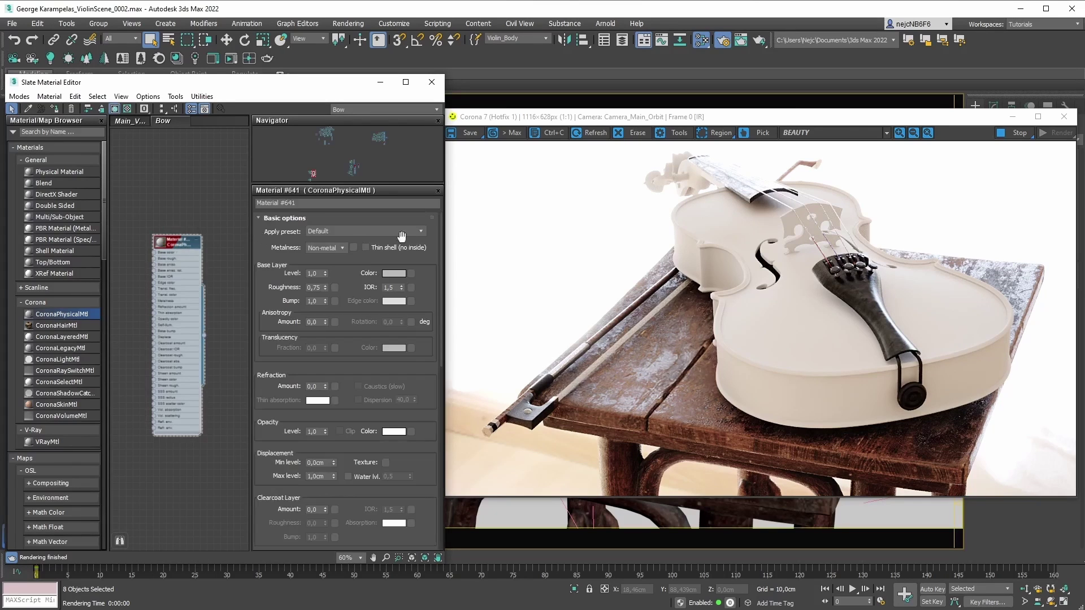
left_click(424, 232)
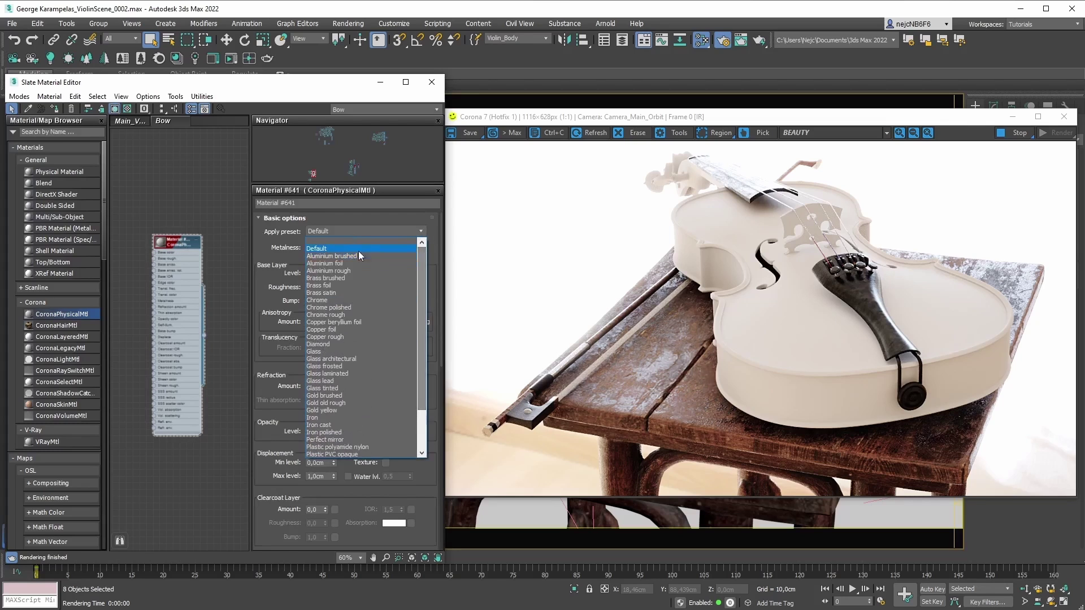
left_click(423, 229)
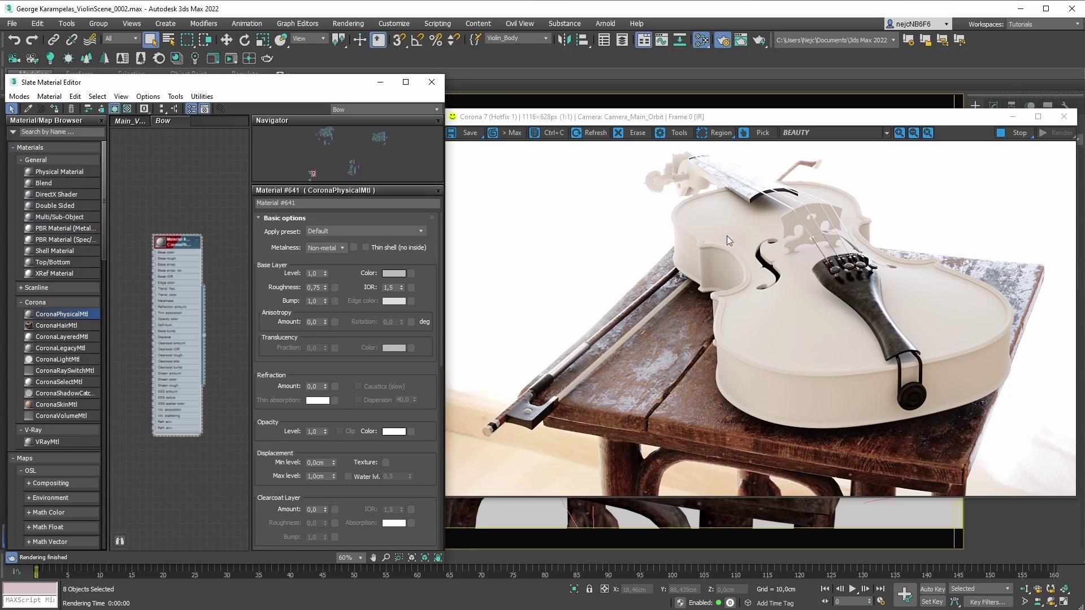
Select the Violin_Body selection set and assign the new CoronaPhysicalMtl to it.
left_click(544, 39)
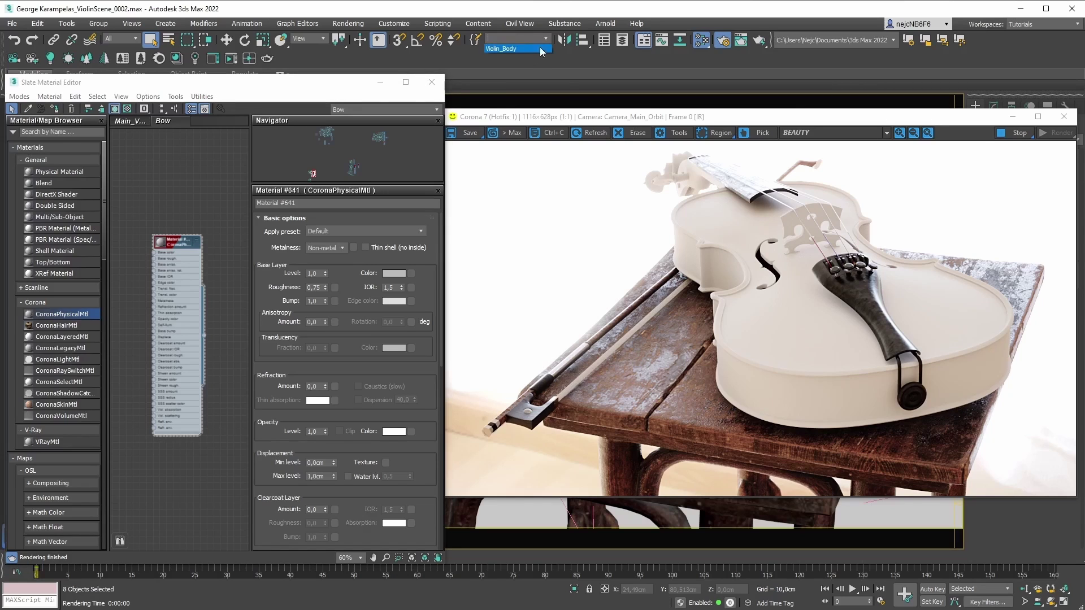
left_click(497, 50)
left_click(545, 38)
left_click(508, 49)
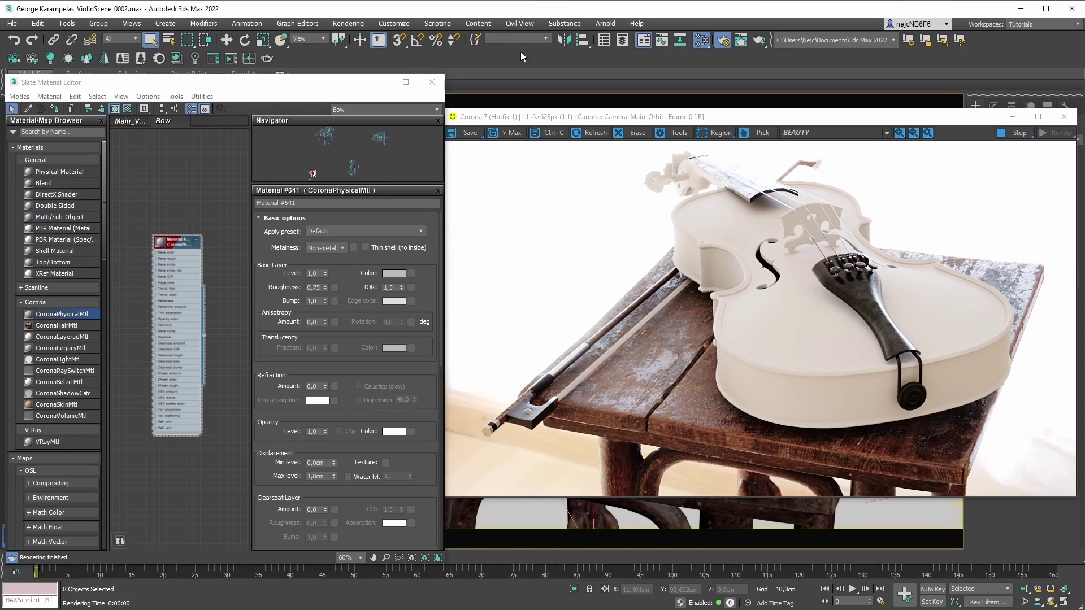
left_click(176, 244)
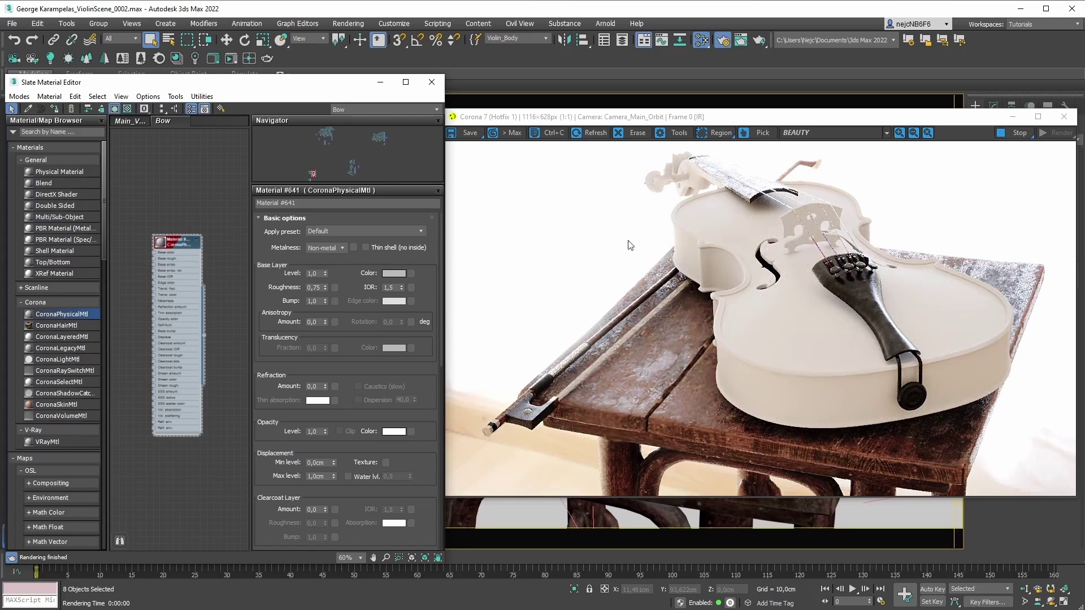
Enlarge the material node's preview and test the base layer level at 0 before returning it to 1.0.
right_click(324, 273)
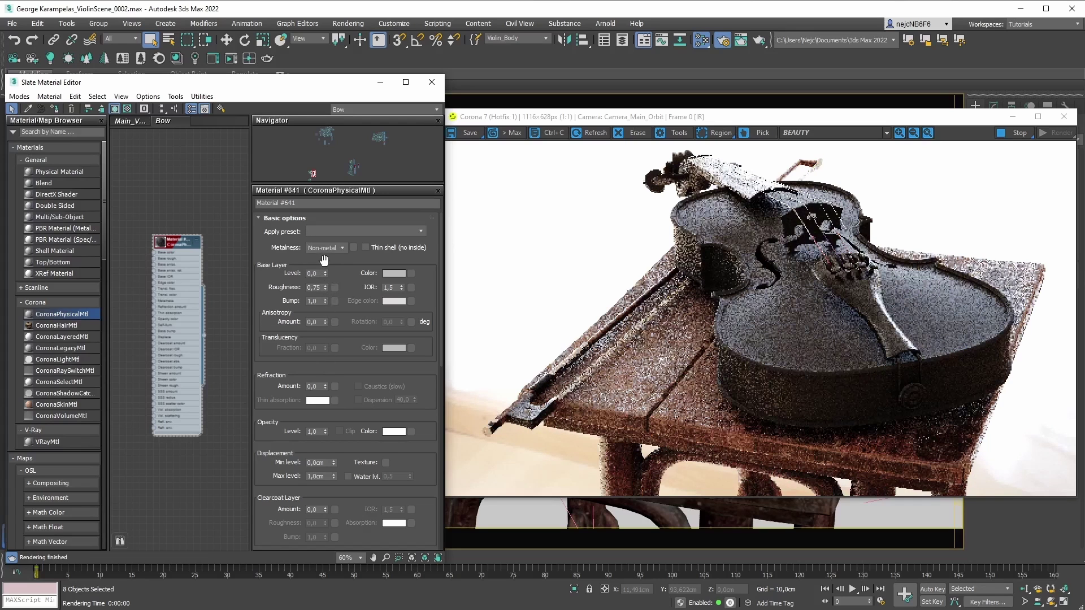
double_click(161, 243)
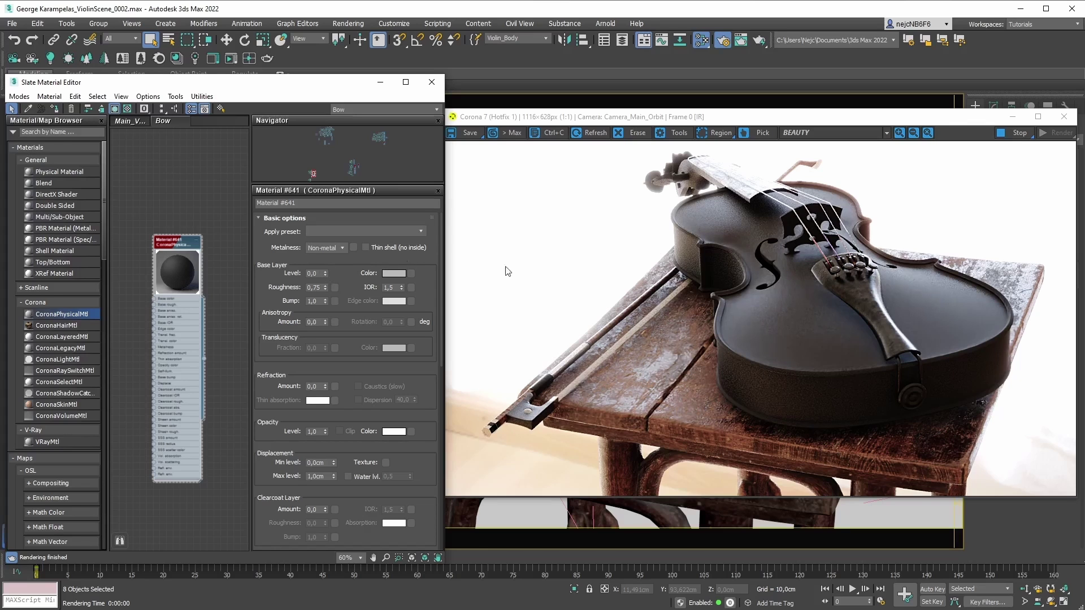
left_click(326, 275)
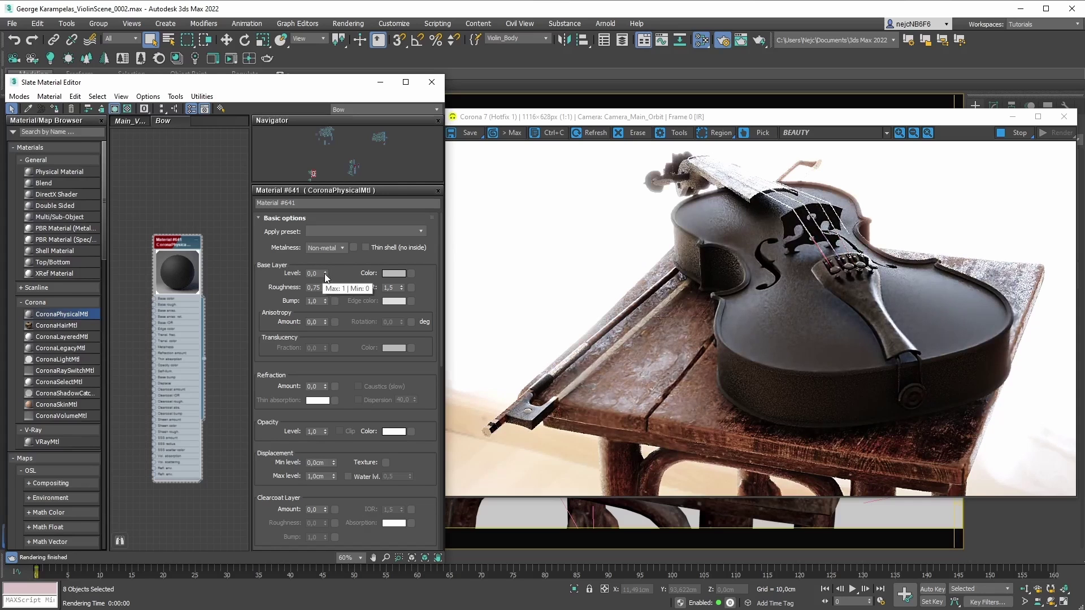
left_click(324, 273)
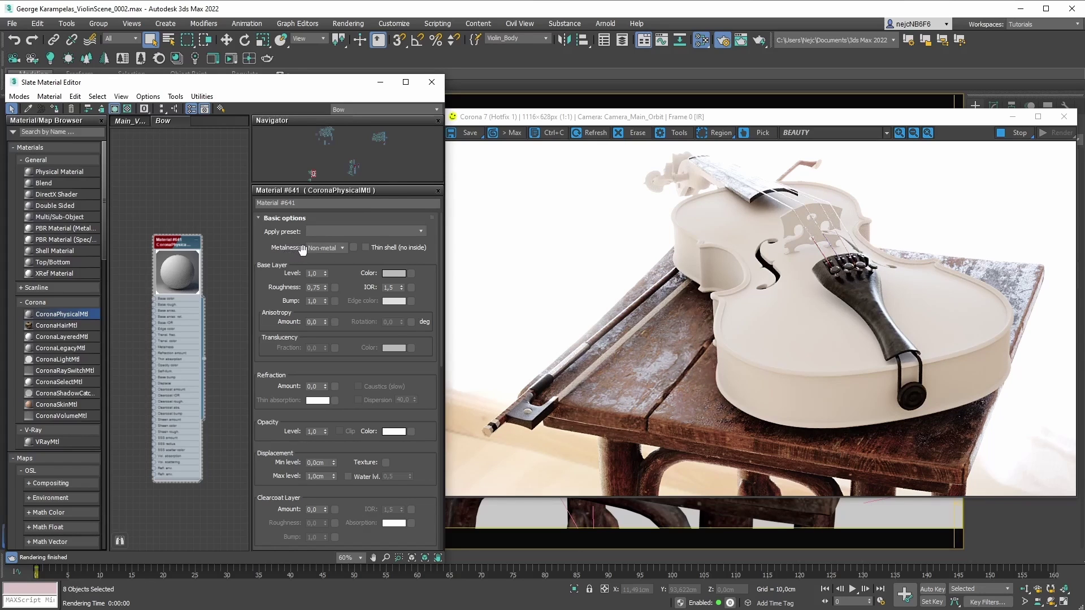
Examine the Metalness options and the thin shell setting of the physical material without changing them.
left_click(343, 248)
left_click(344, 249)
left_click(342, 248)
left_click(339, 259)
left_click(340, 248)
left_click(344, 248)
left_click(341, 248)
left_click(343, 250)
left_click(326, 249)
mouse_move(342, 252)
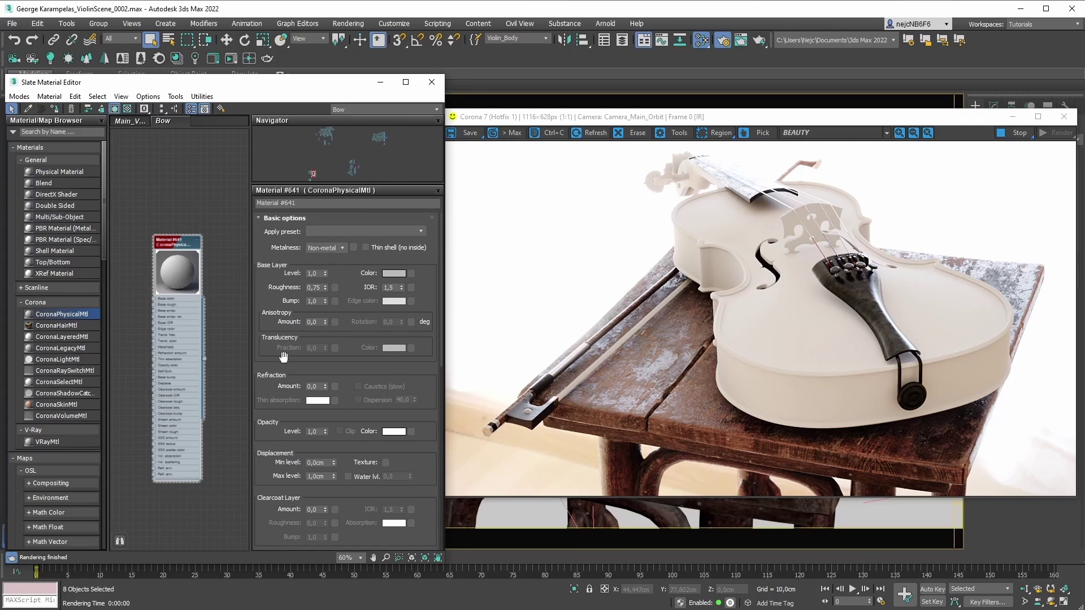
left_click(342, 249)
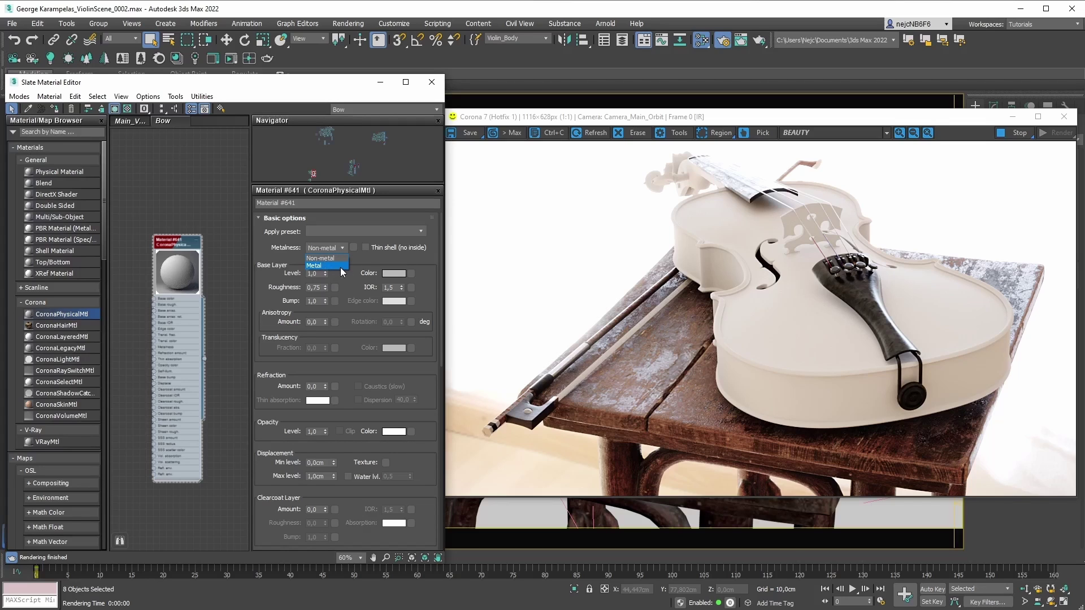
left_click(343, 249)
mouse_move(334, 250)
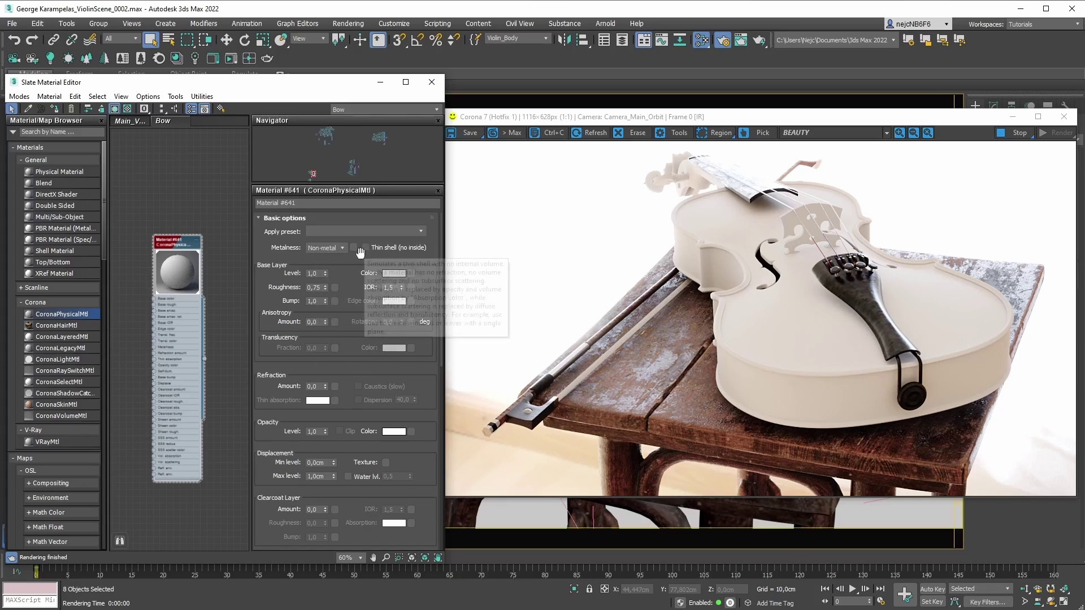
mouse_move(367, 248)
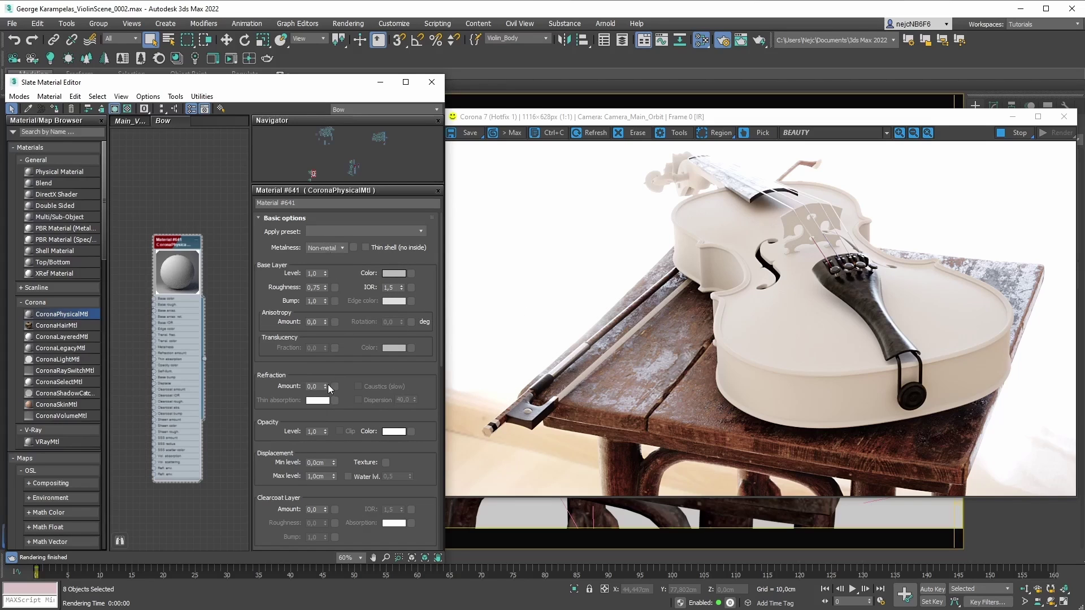
Set the refraction amount to 1.0 and switch the material's metalness to Metal.
left_click_drag(325, 385, 325, 350)
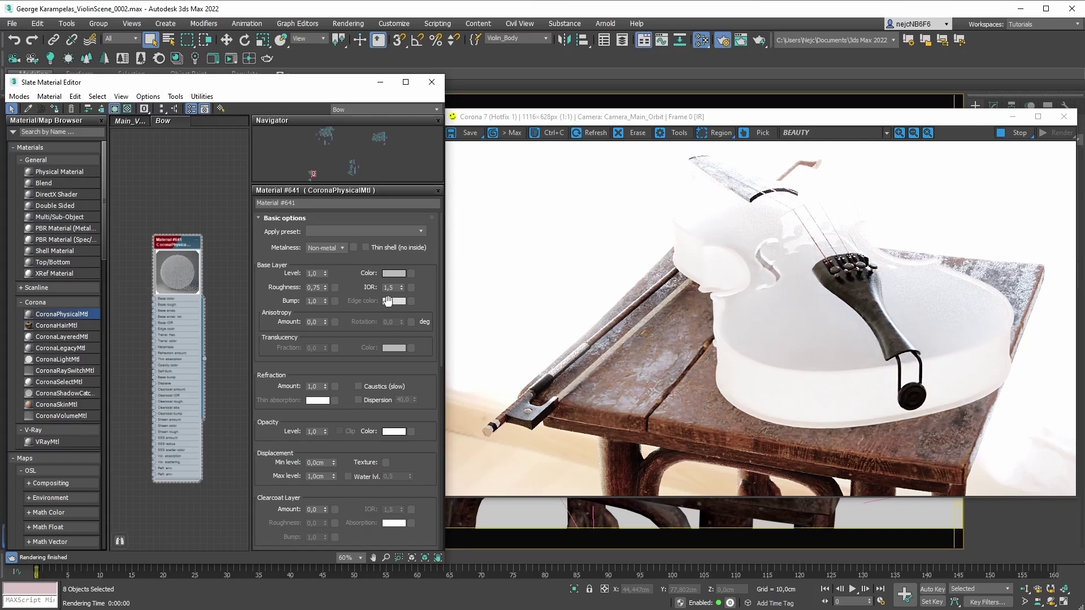
left_click(342, 248)
left_click(334, 266)
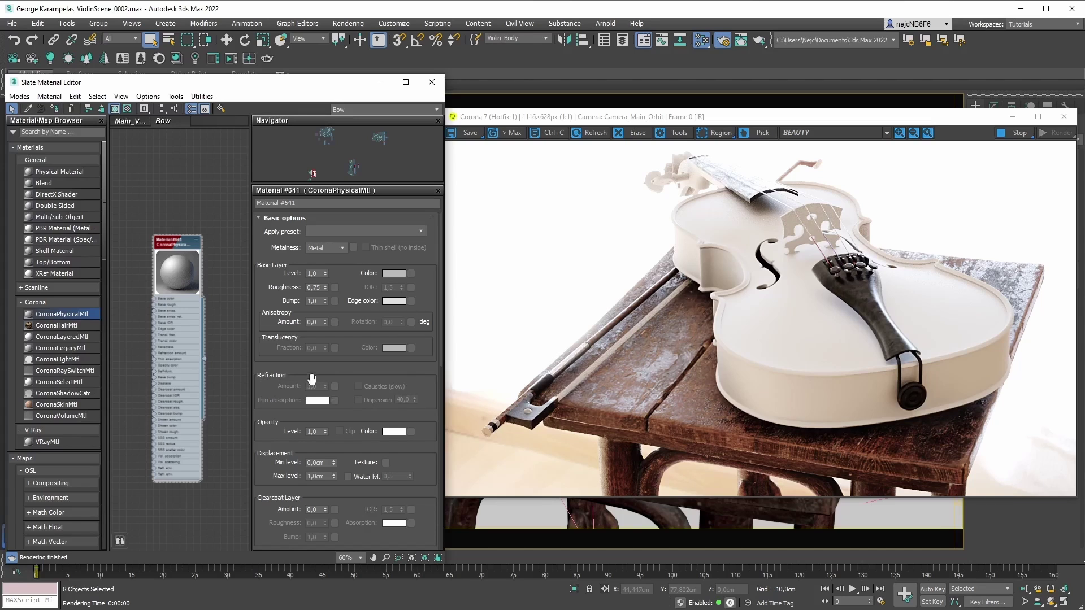
View the edge color without changing it and switch the metalness back to Non-metal.
left_click(394, 303)
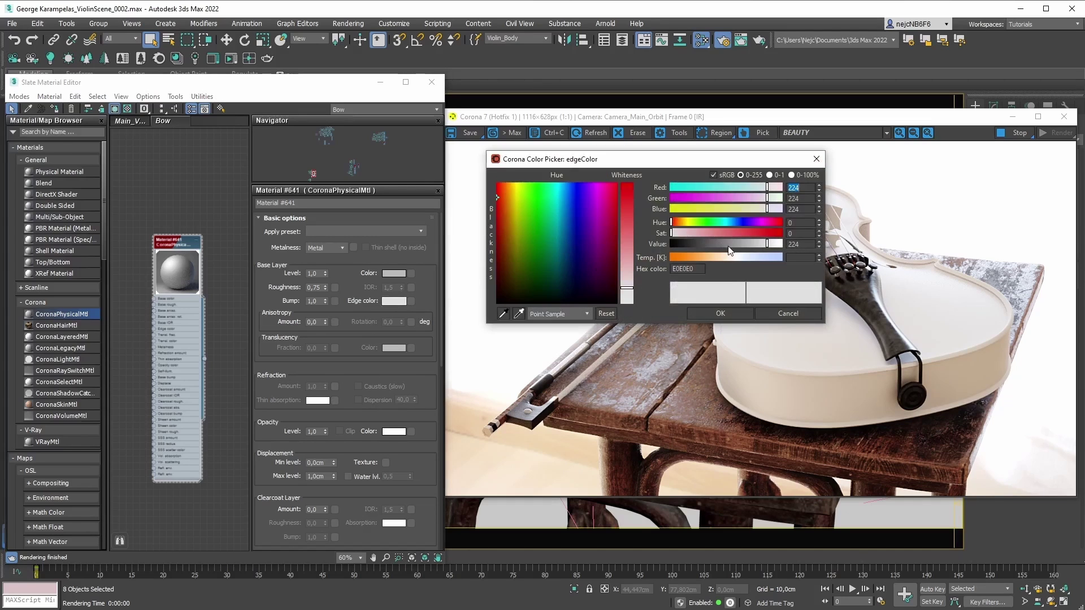
left_click(778, 314)
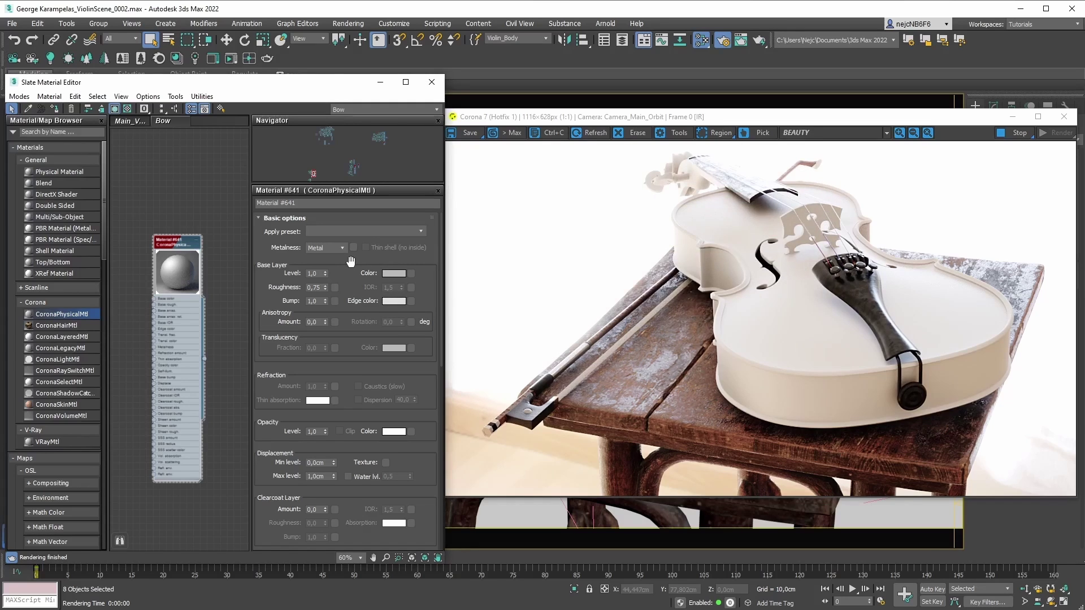
left_click(342, 249)
left_click(341, 249)
left_click(328, 259)
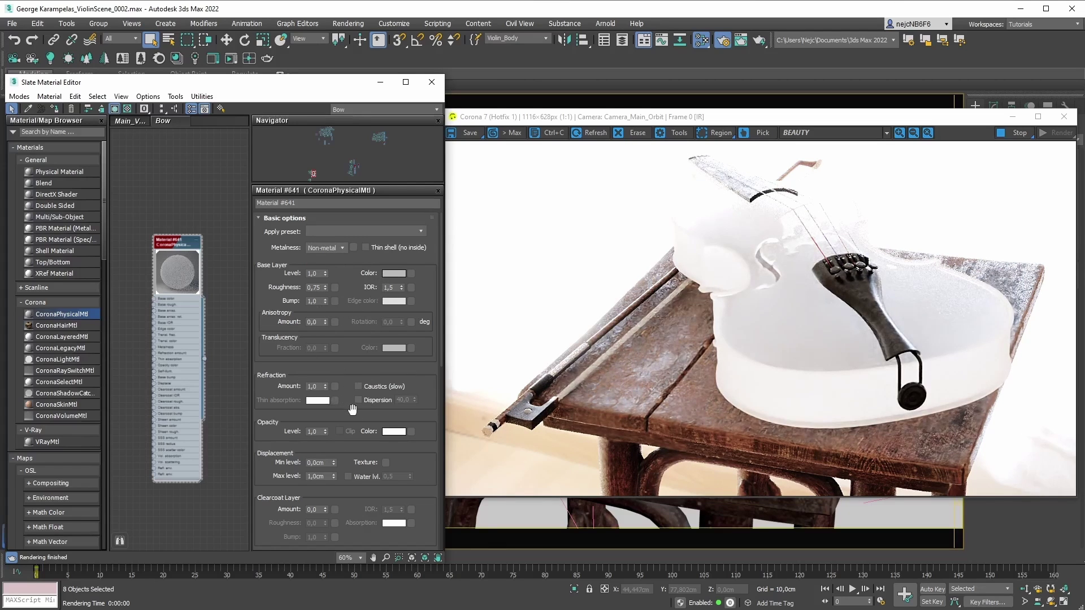
Expand the Media options and set the refraction amount to 0.75 to check the subsurface scattering settings.
left_click_drag(348, 408, 360, 328)
scroll(359, 361, "down", 4)
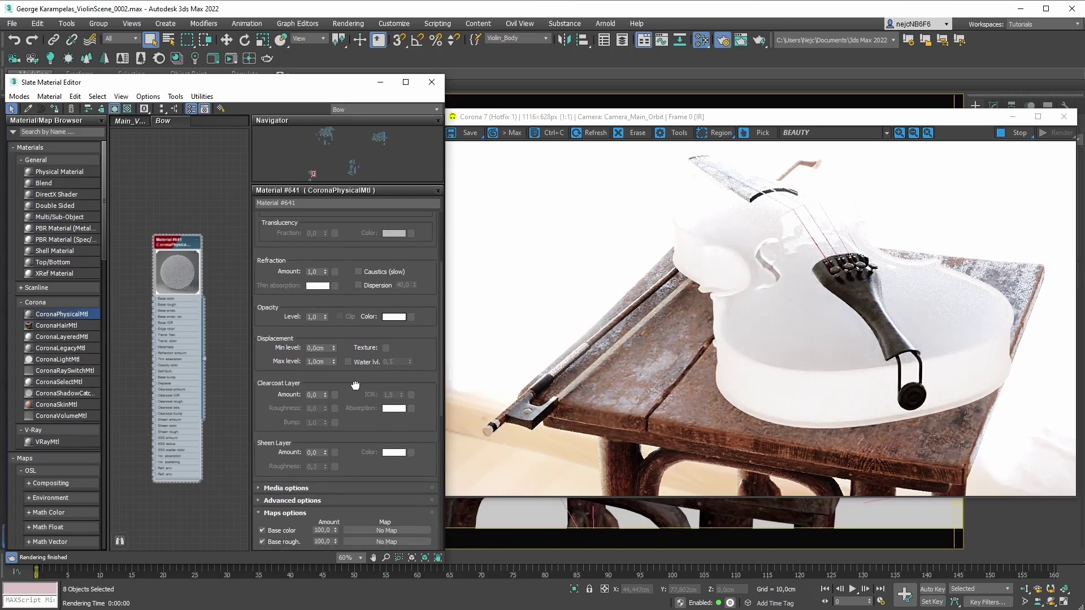
left_click(300, 455)
scroll(356, 433, "up", 8)
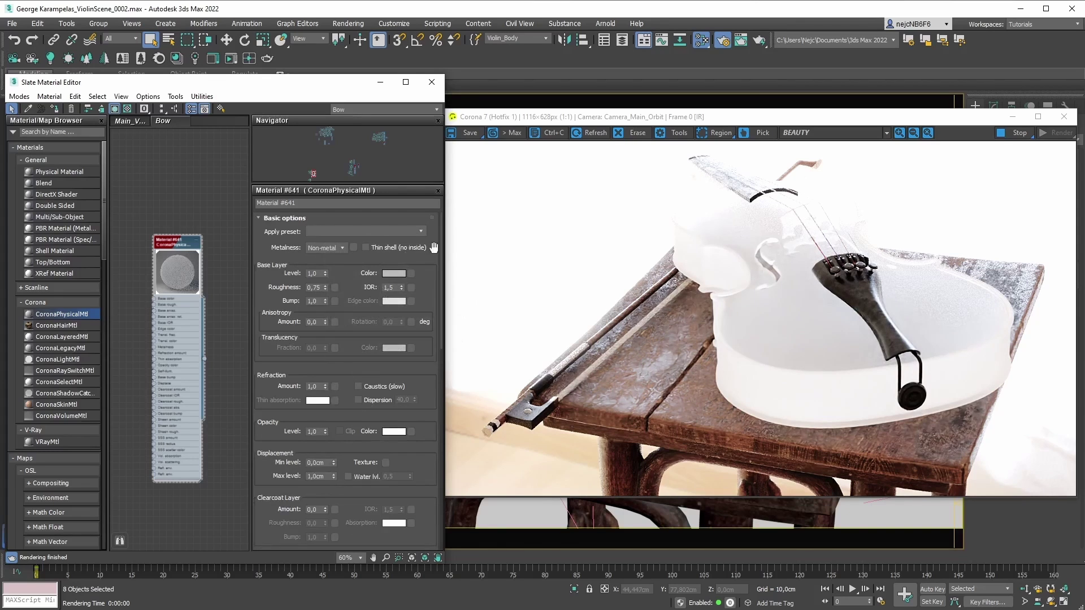
scroll(443, 270, "down", 1)
left_click_drag(443, 270, 439, 353)
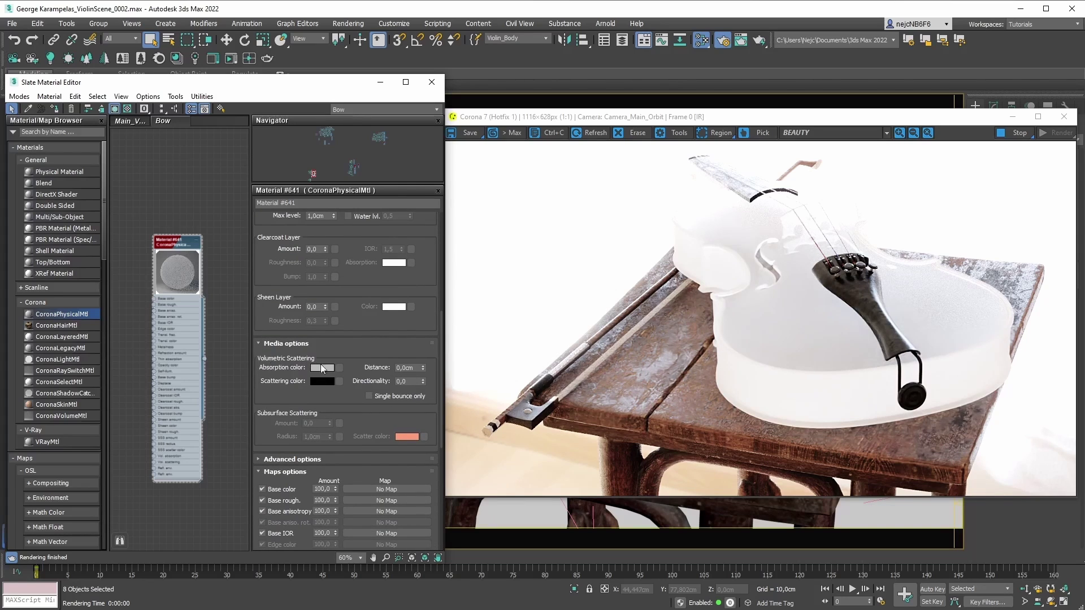
left_click_drag(358, 258, 359, 380)
left_click_drag(326, 259, 325, 273)
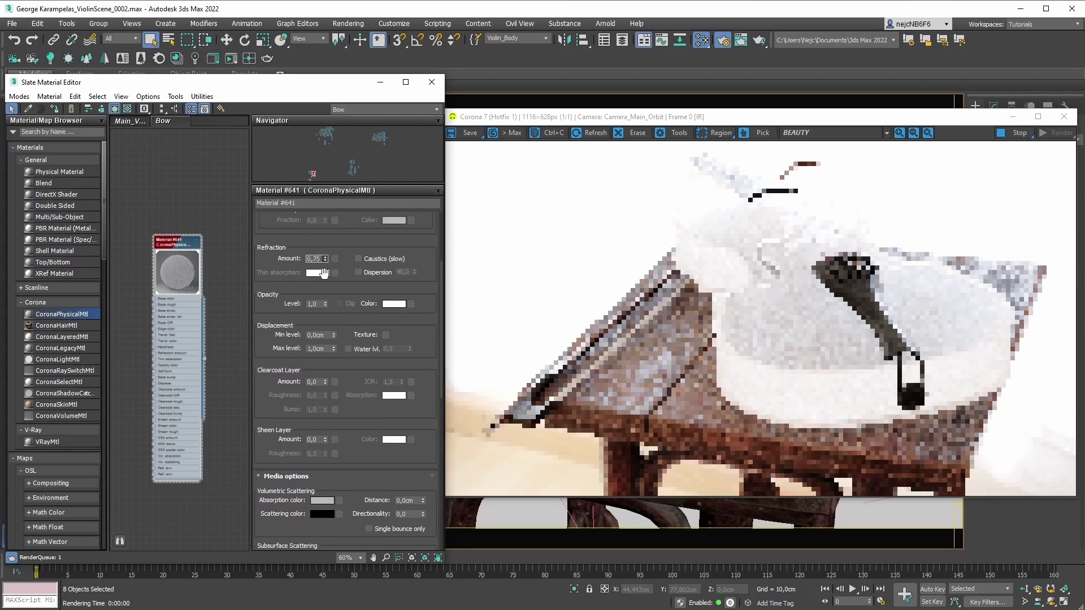
scroll(362, 313, "down", 5)
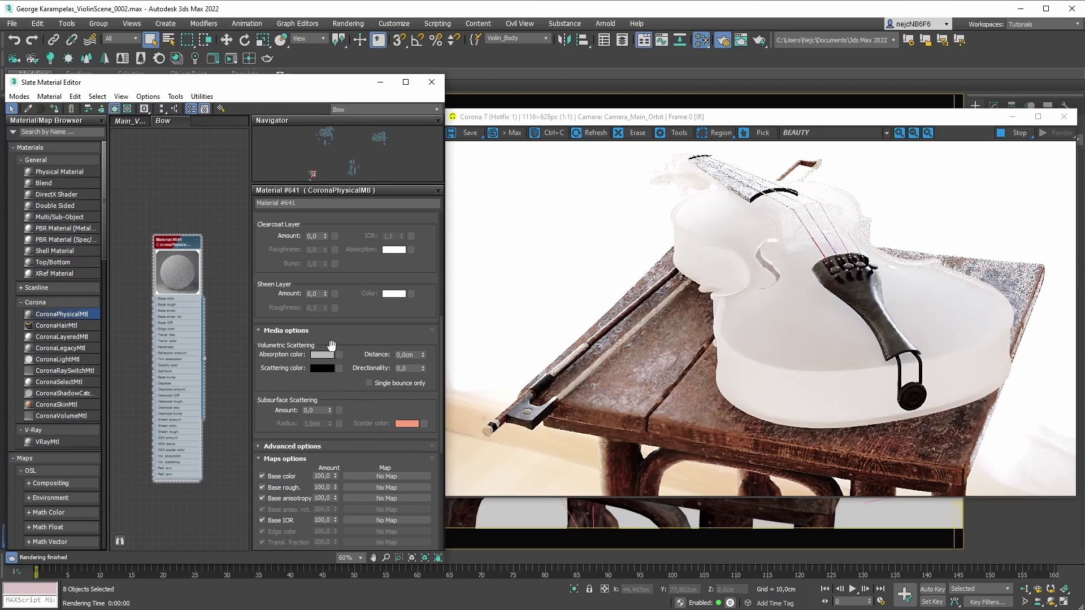
Set the material's metalness to Metal and review its refraction, volumetric and subsurface scattering options.
scroll(441, 338, "up", 4)
scroll(442, 238, "up", 4)
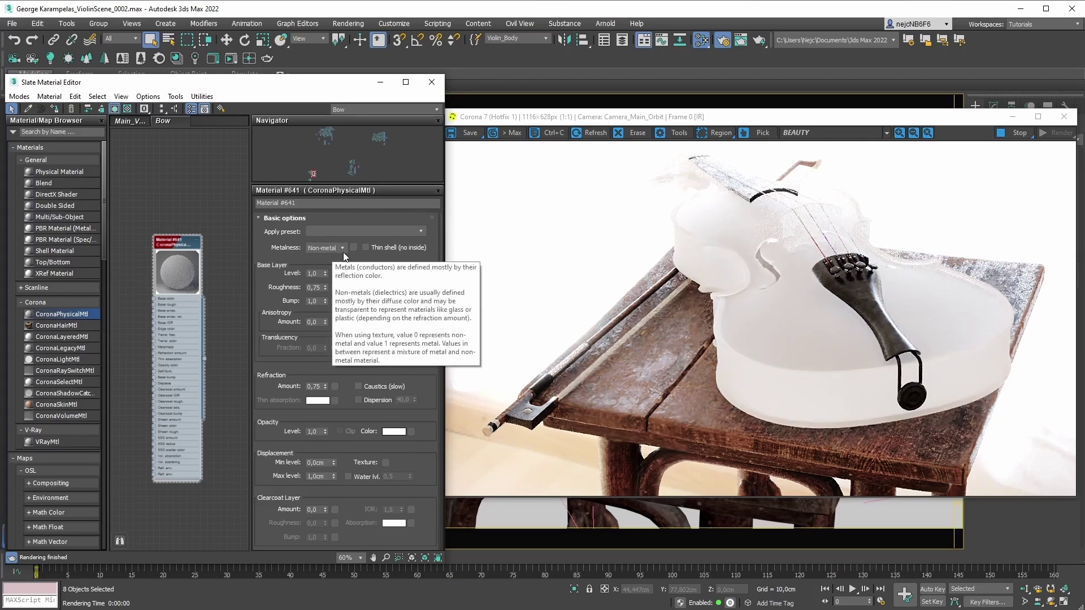
scroll(443, 305, "down", 8)
scroll(443, 322, "down", 1)
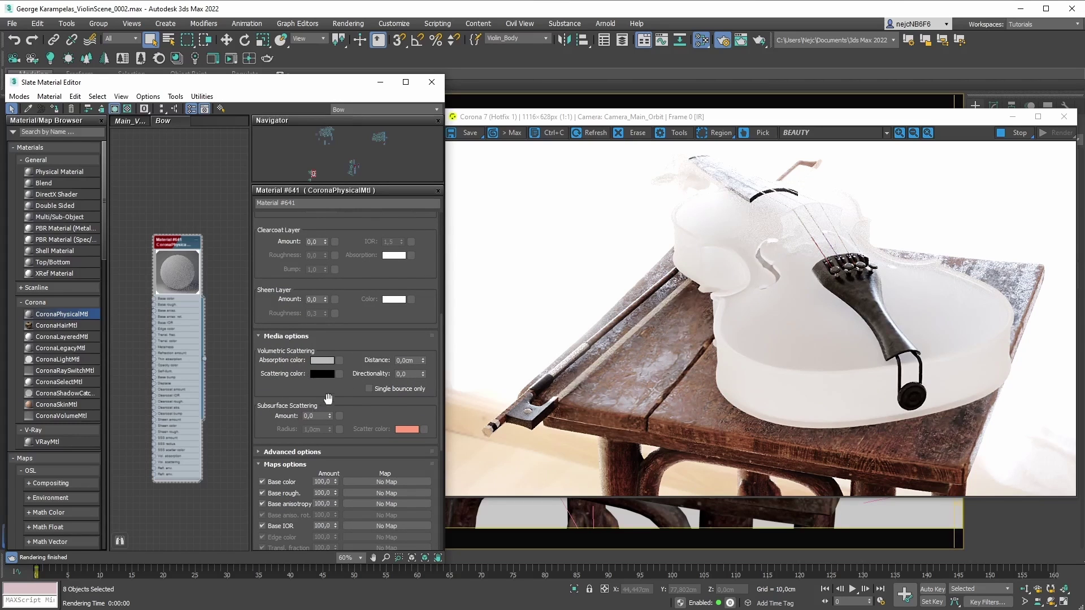
scroll(438, 362, "up", 8)
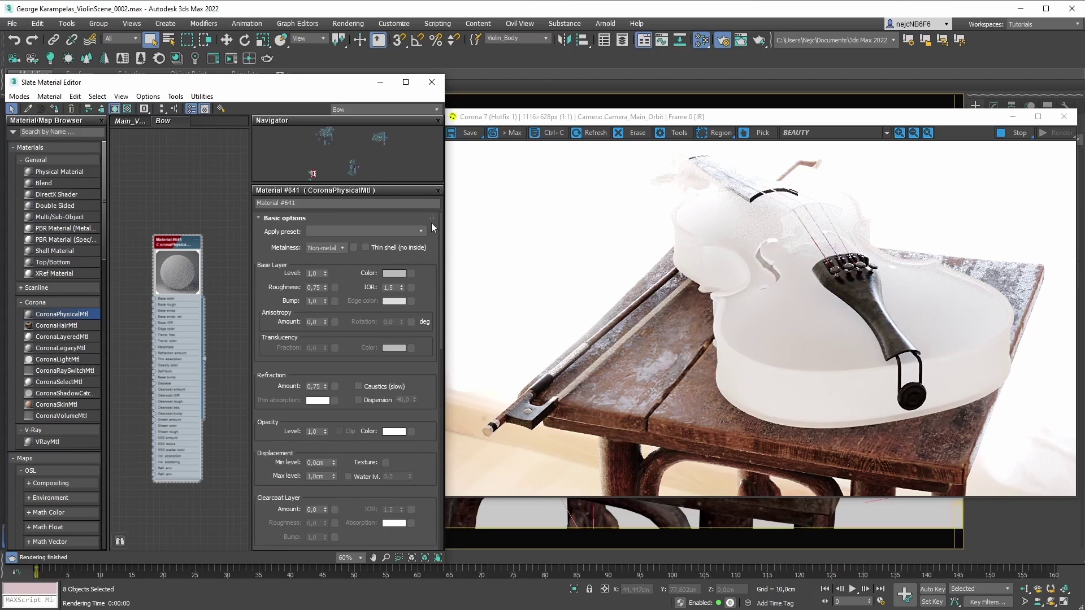
left_click(334, 248)
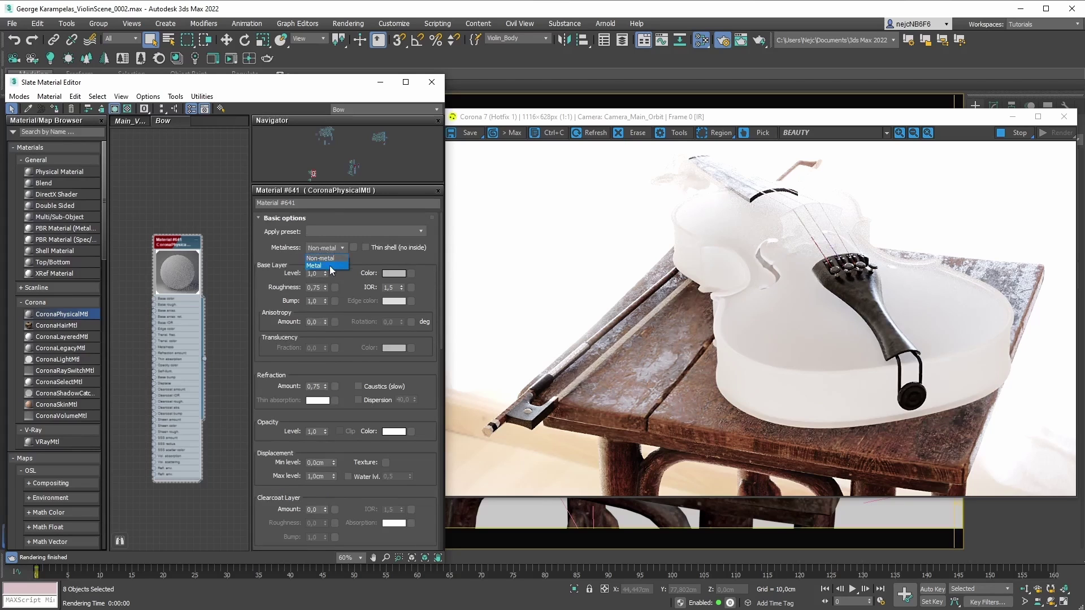
left_click(329, 265)
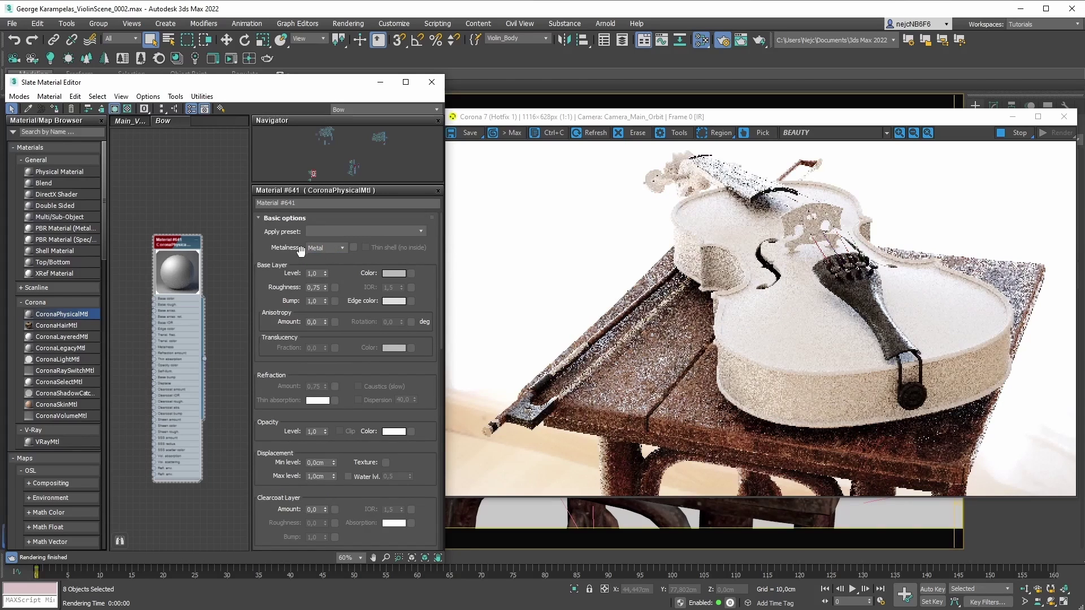
left_click_drag(441, 237, 436, 303)
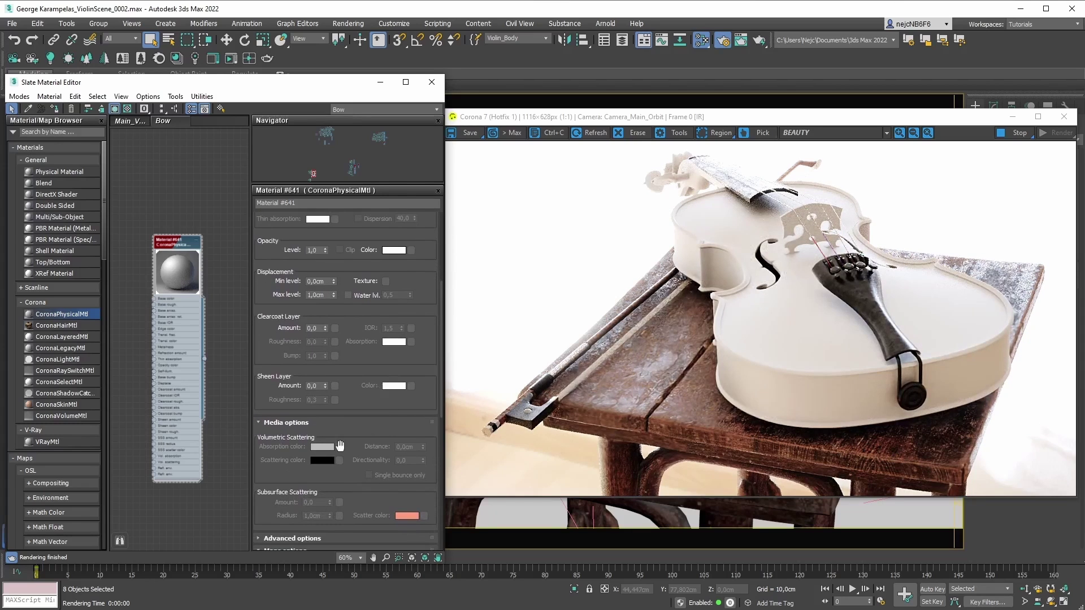
scroll(355, 270, "up", 4)
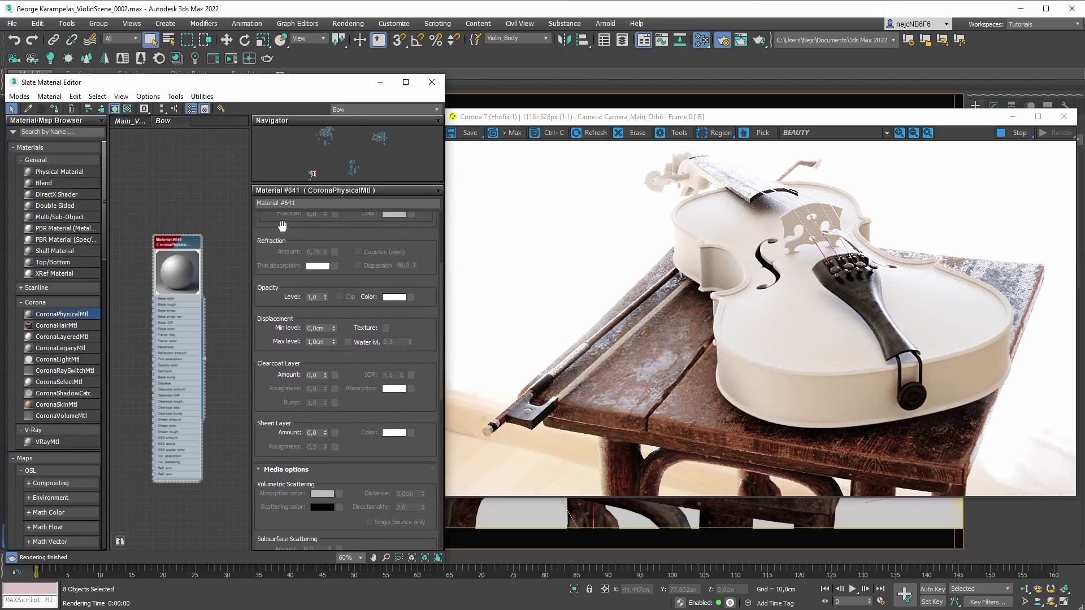
scroll(357, 457, "down", 8)
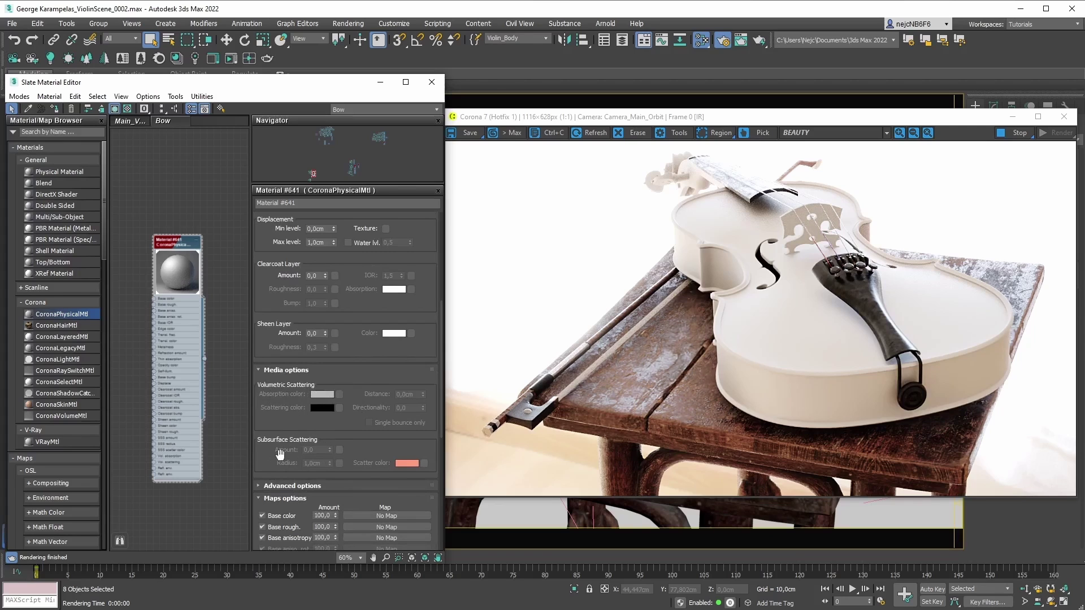
left_click_drag(442, 410, 440, 256)
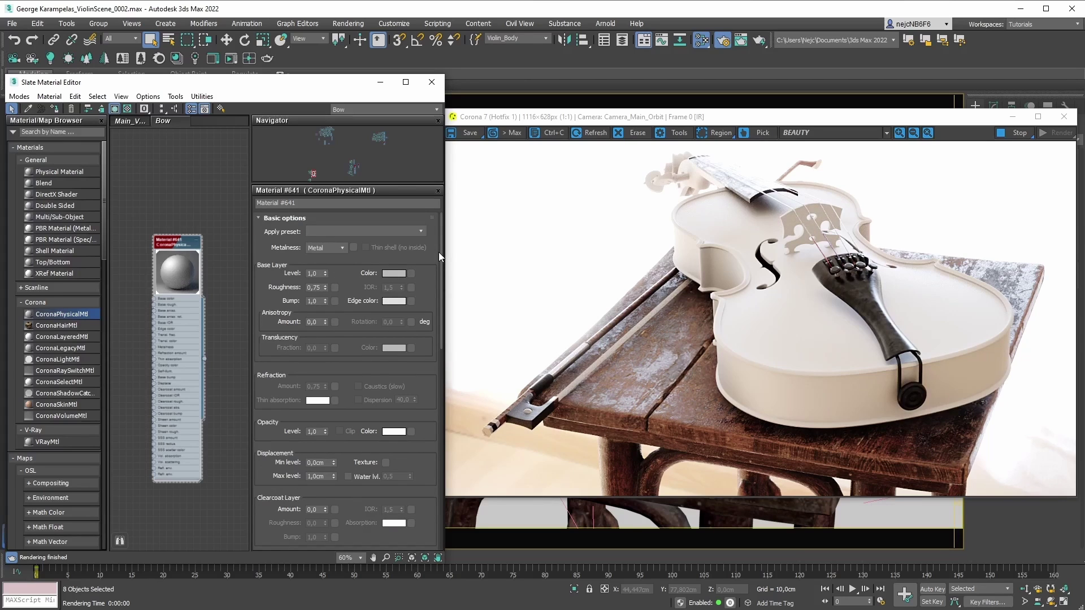
Add a CoronaLegacyMtl node above the physical material in the Bow view.
left_click(43, 349)
left_click(165, 185)
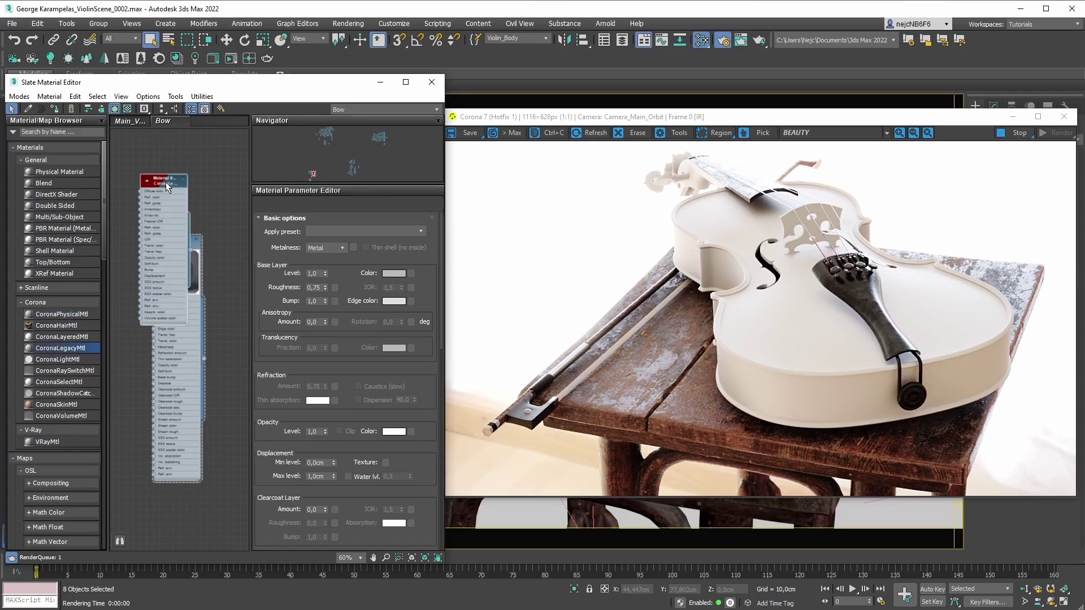
Open the legacy material with an enlarged node preview, then set its diffuse level to 0 and reflection level to 1.
double_click(149, 182)
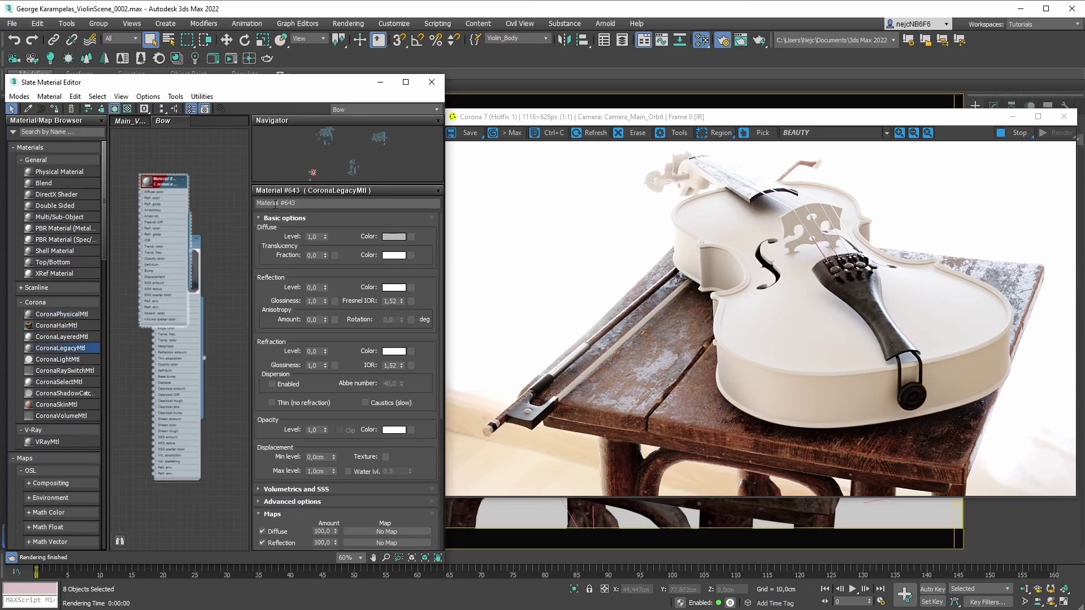
double_click(145, 181)
left_click_drag(164, 182, 156, 168)
left_click_drag(324, 237, 327, 328)
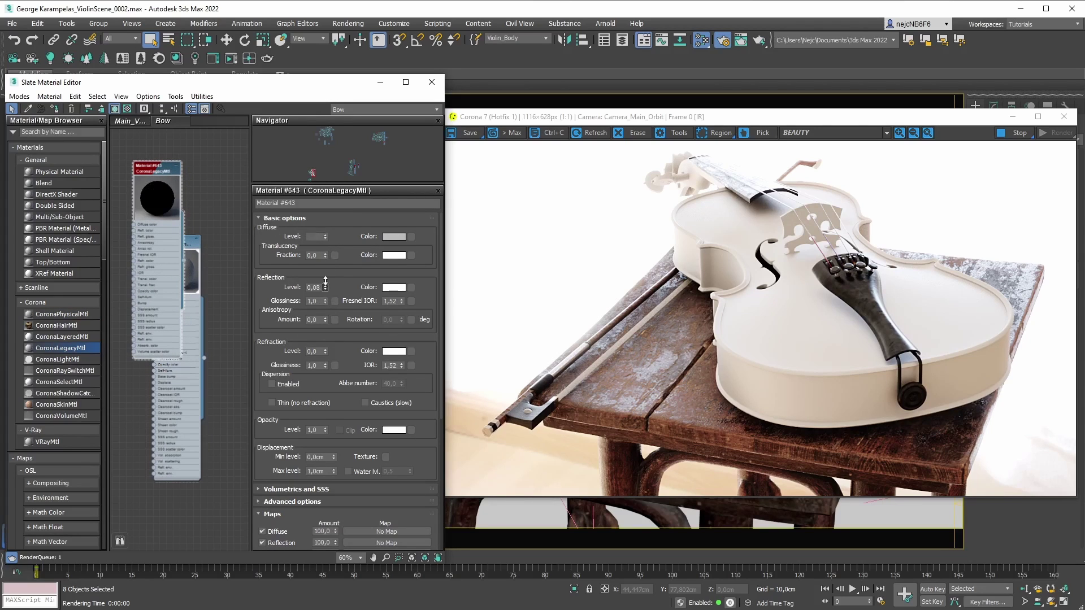
left_click_drag(325, 288, 319, 282)
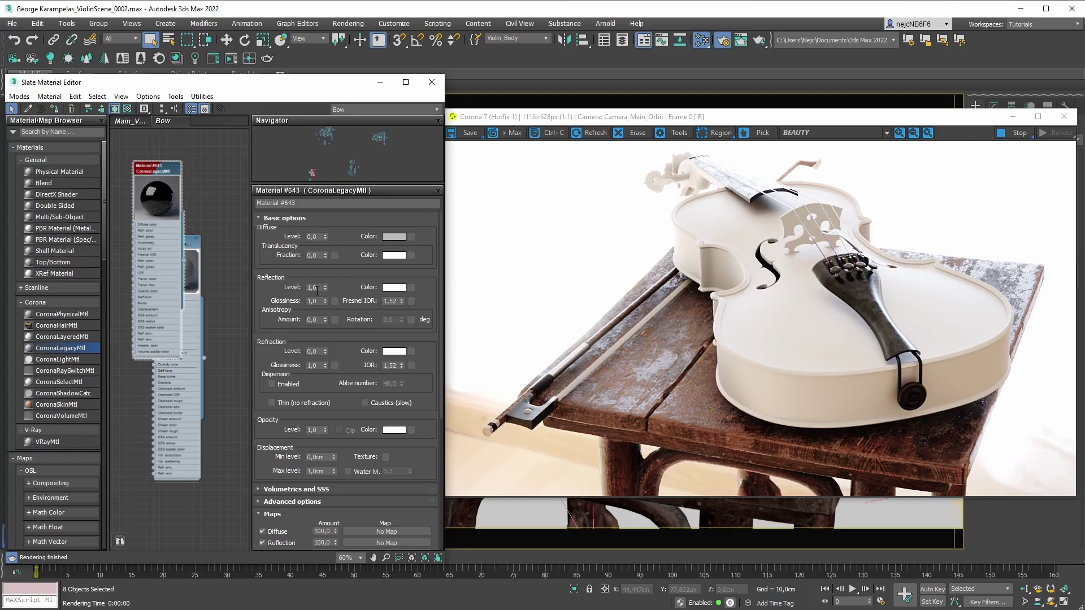
Set the legacy material's Fresnel IOR to 10 and its refraction level to 1.
double_click(391, 301)
type("10")
key("Return")
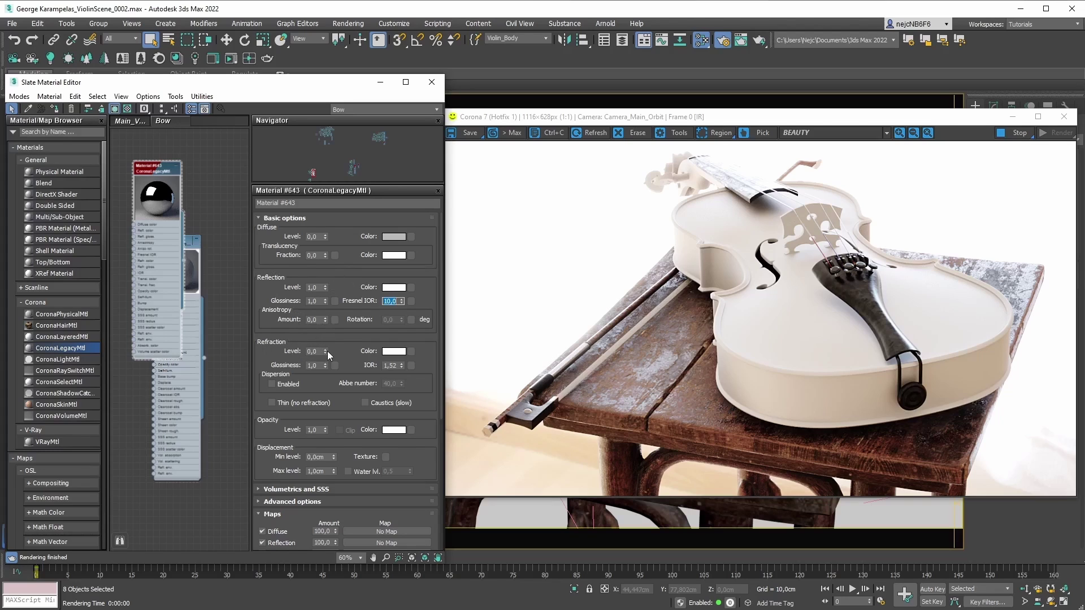
left_click_drag(326, 351, 341, 293)
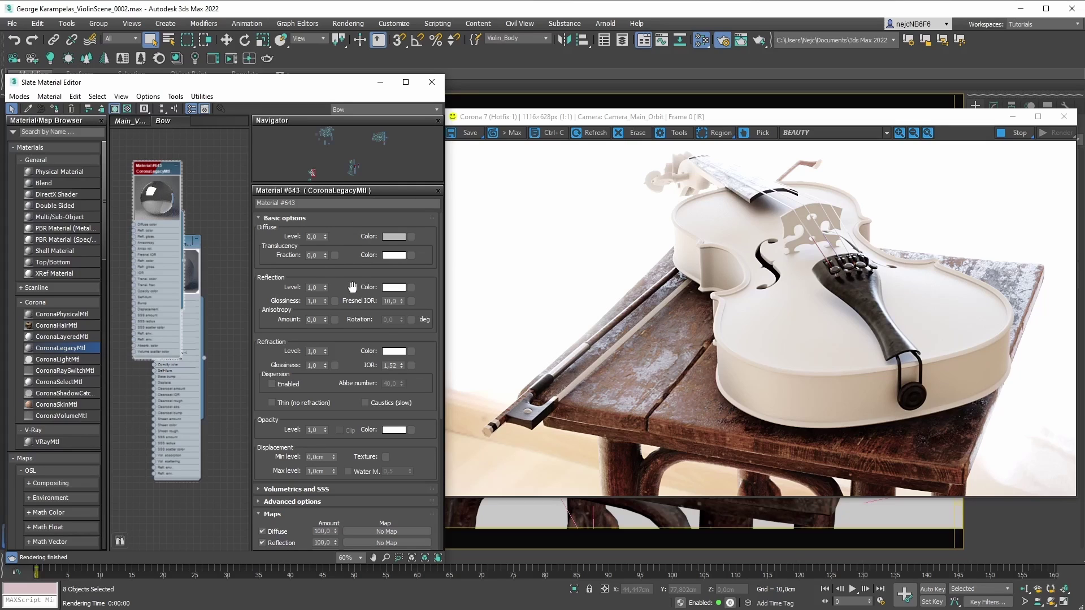
Delete the legacy material node and set the physical material's metalness to Non-metal.
key("Delete")
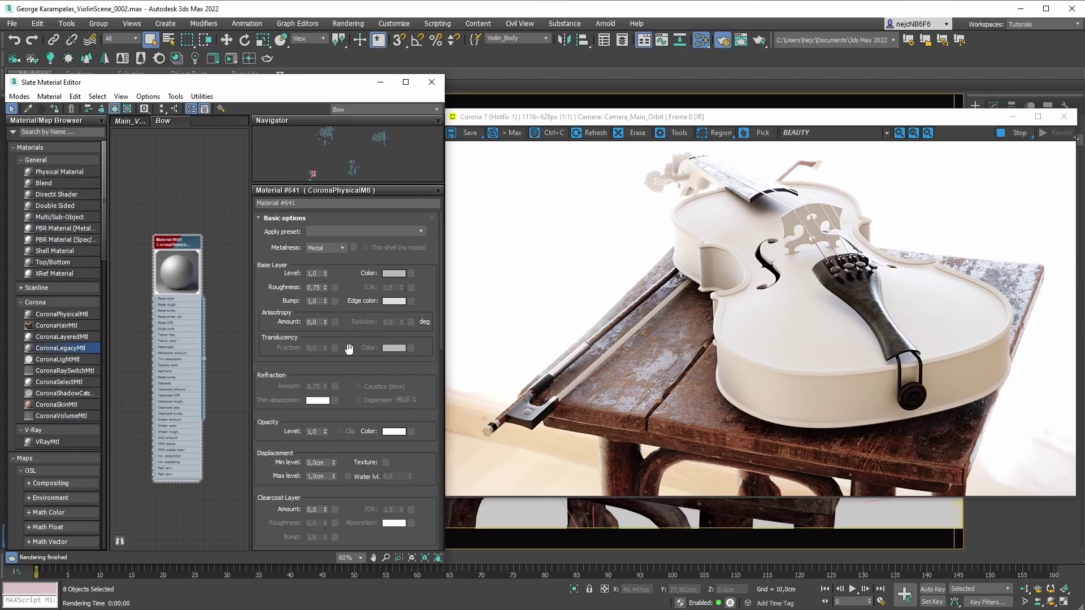
scroll(348, 294, "down", 5)
scroll(357, 390, "up", 5)
mouse_move(315, 251)
left_click(342, 247)
left_click(336, 261)
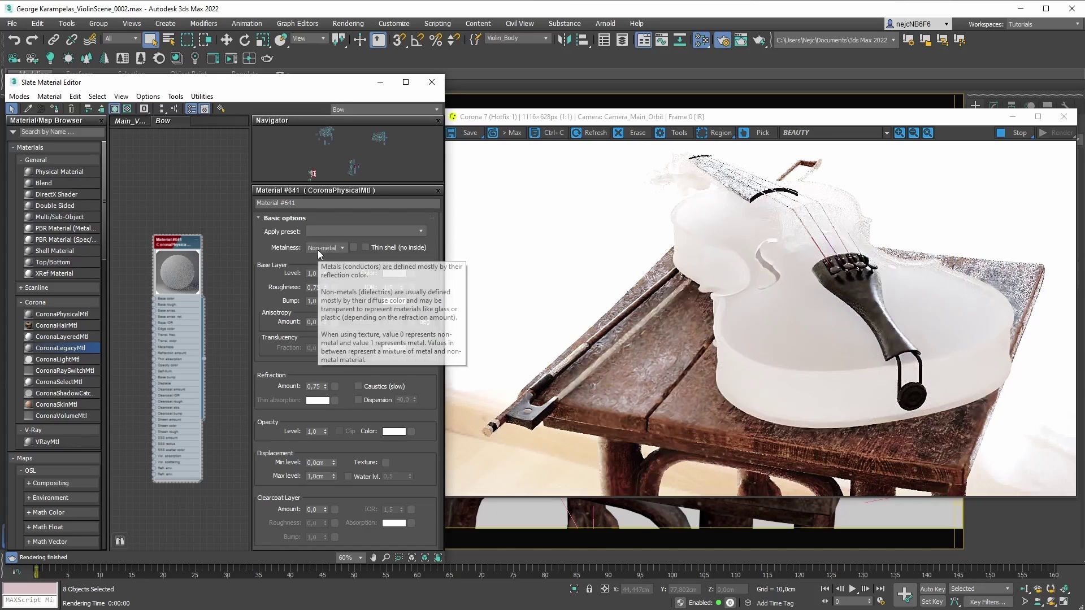
Set the physical material's refraction amount to 0 and its base layer roughness to 0.1.
left_click_drag(327, 388, 326, 392)
right_click(331, 384)
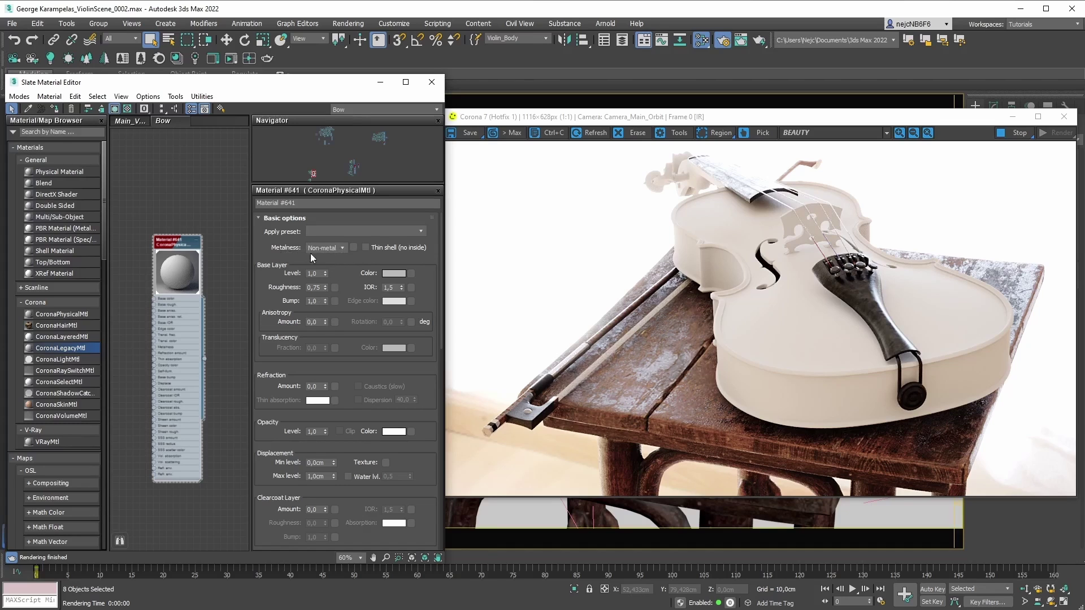
left_click(341, 248)
left_click(344, 247)
left_click_drag(325, 287, 333, 325)
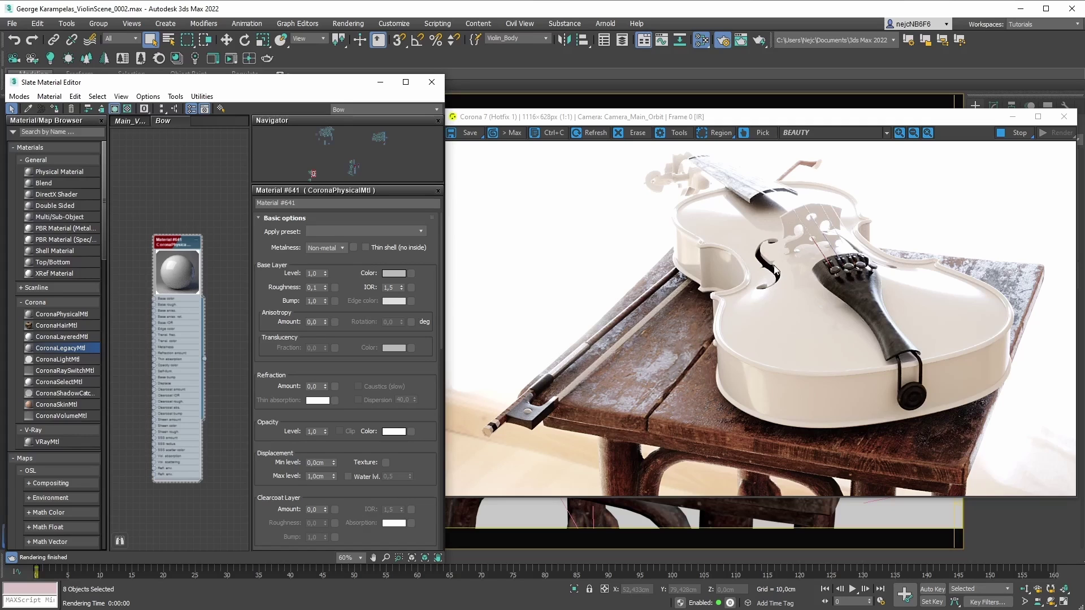
Switch the metalness between Metal and Non-metal to compare both on the violin body, finishing on Non-metal.
left_click(338, 248)
left_click(326, 266)
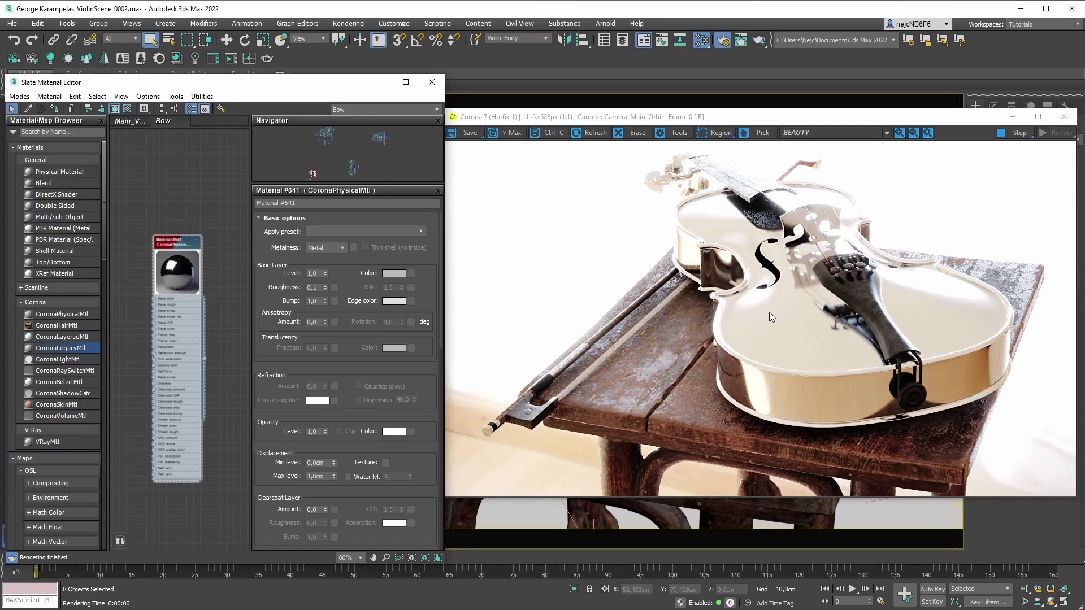
left_click(342, 249)
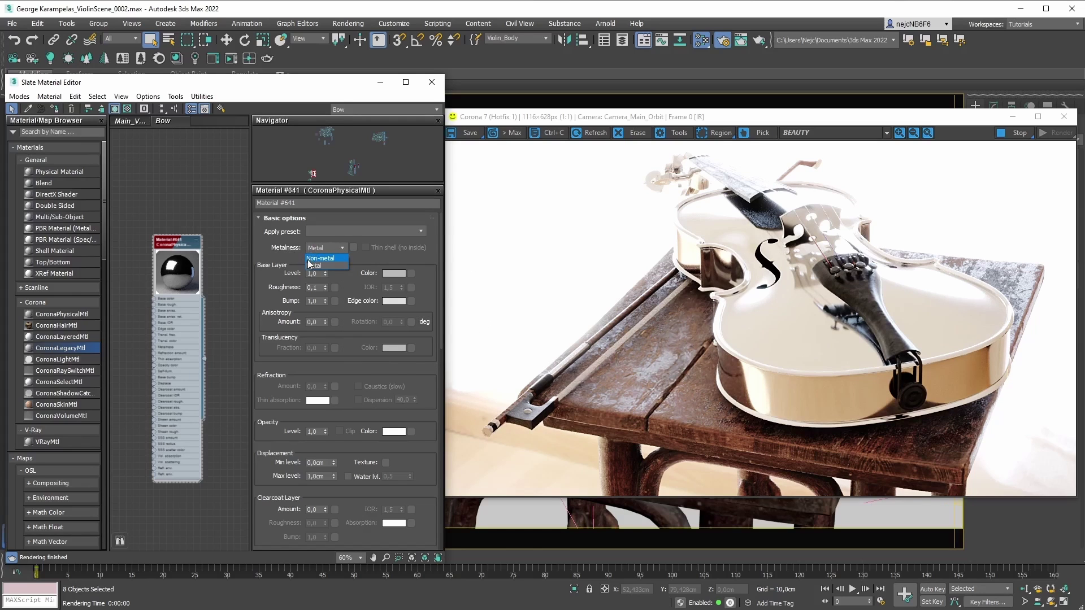
left_click(333, 258)
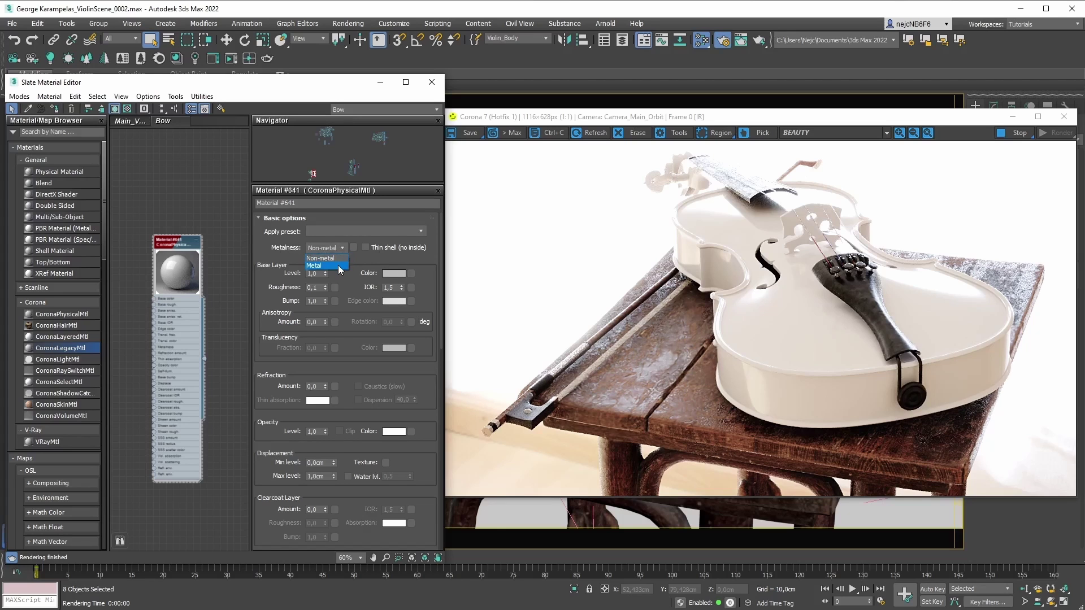
left_click(340, 266)
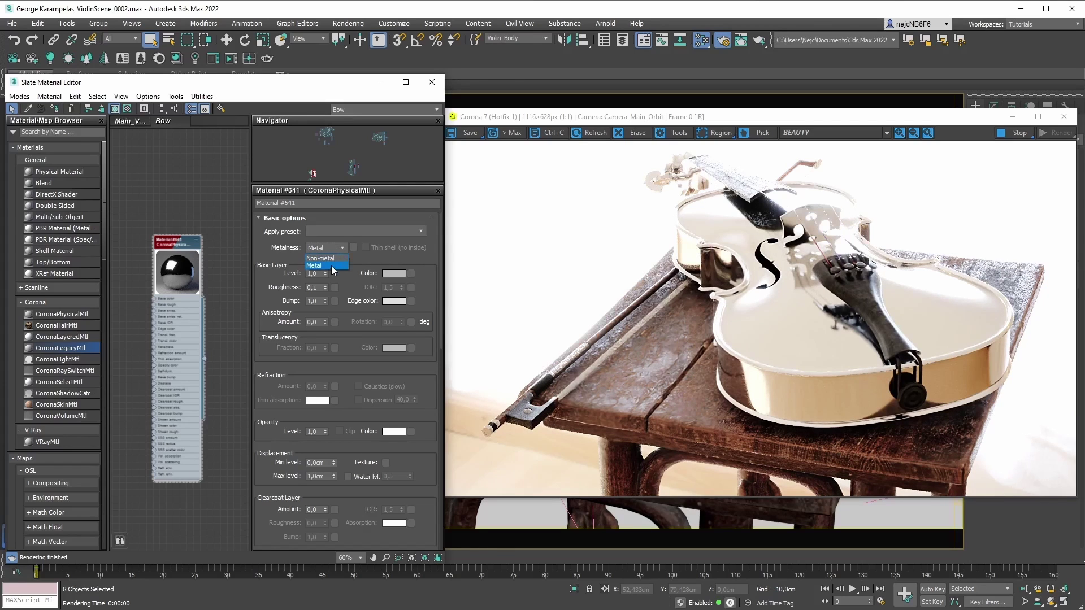
left_click(344, 250)
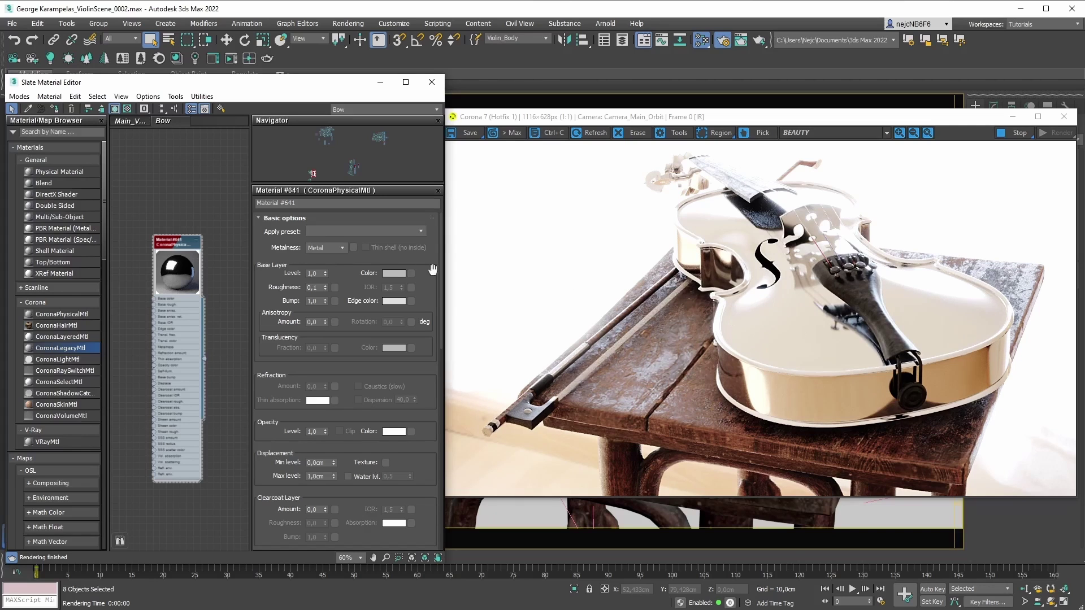
left_click(321, 258)
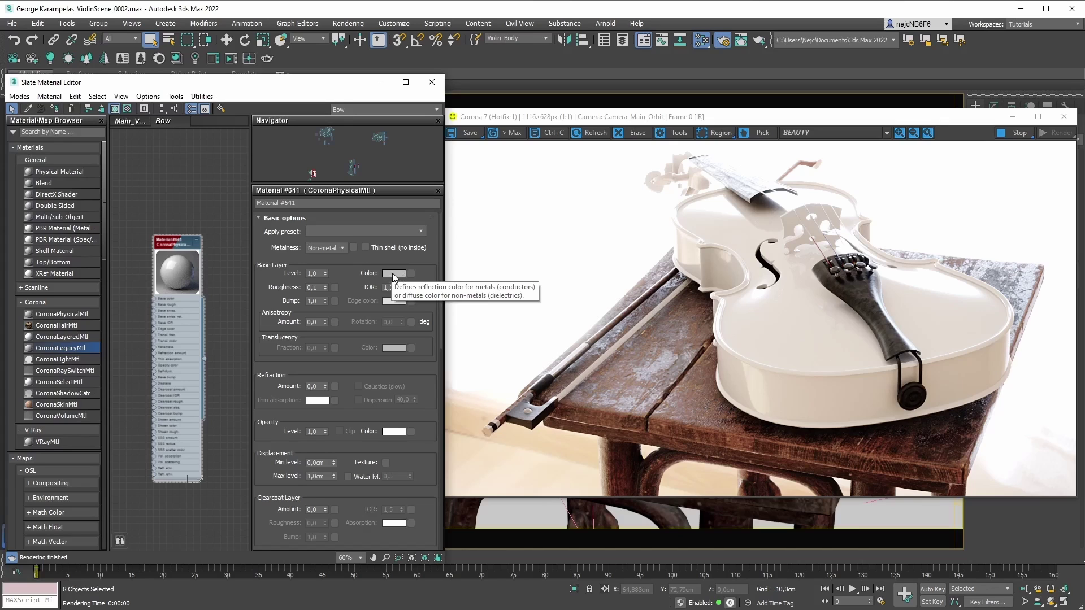
Locate the Wood Raw - Diffuse.png bitmap node in the Bow view, enlarge its preview and open its parameters.
middle_click_drag(141, 243, 216, 313)
middle_click_drag(114, 203, 145, 215)
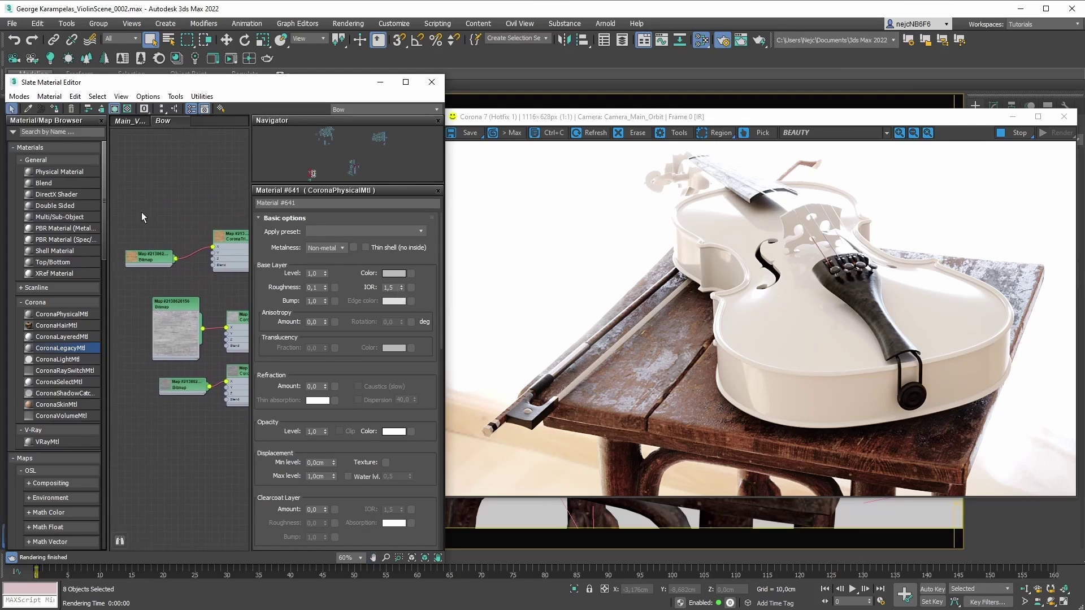
left_click(174, 261)
scroll(202, 255, "down", 5)
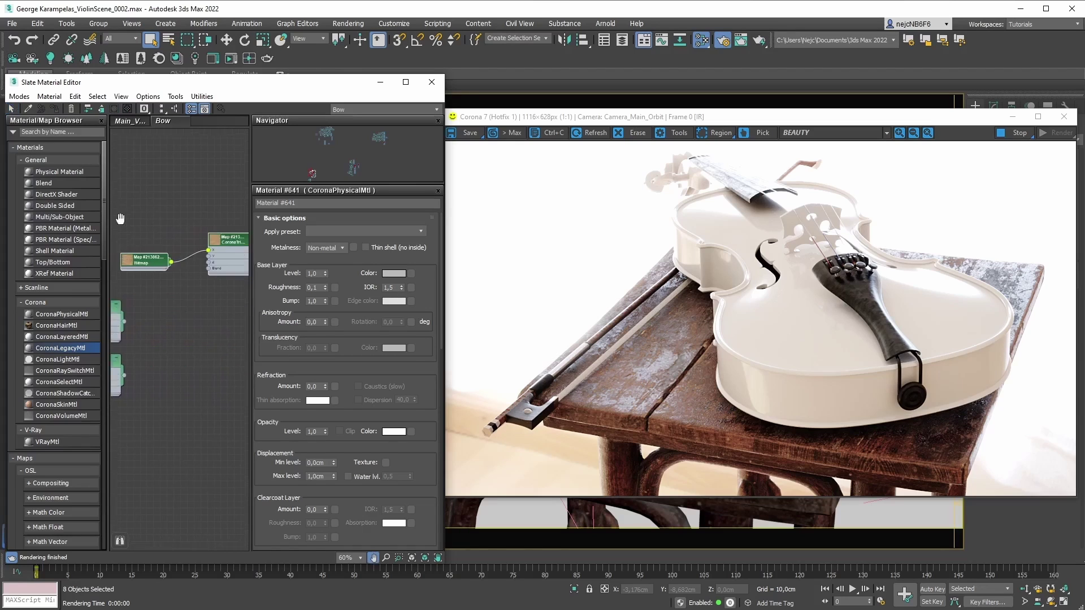
left_click_drag(203, 248, 175, 319)
key("Escape")
scroll(175, 319, "up", 10)
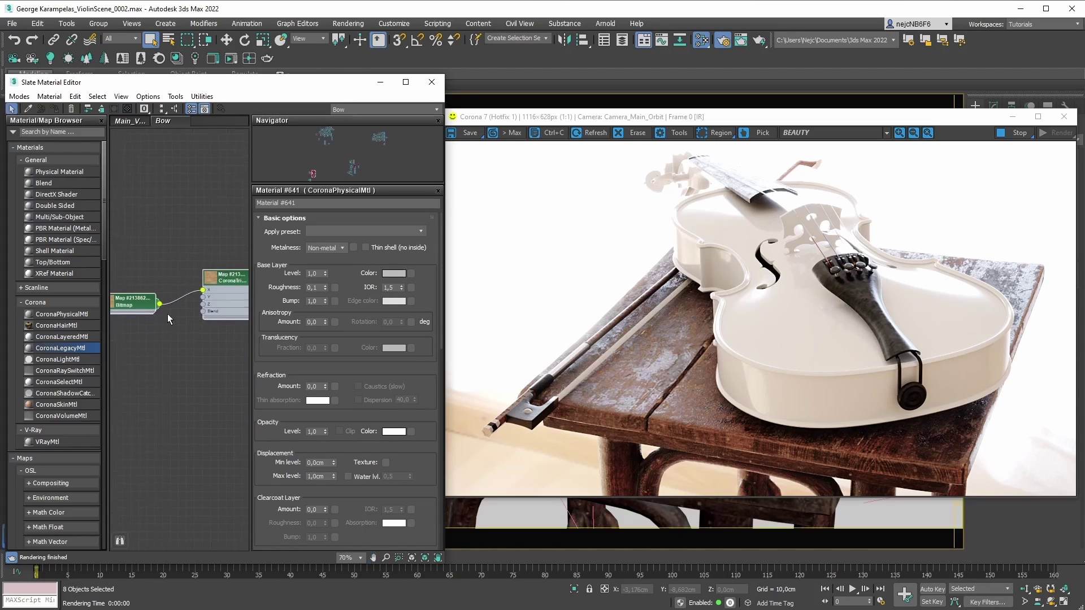
left_click(148, 301)
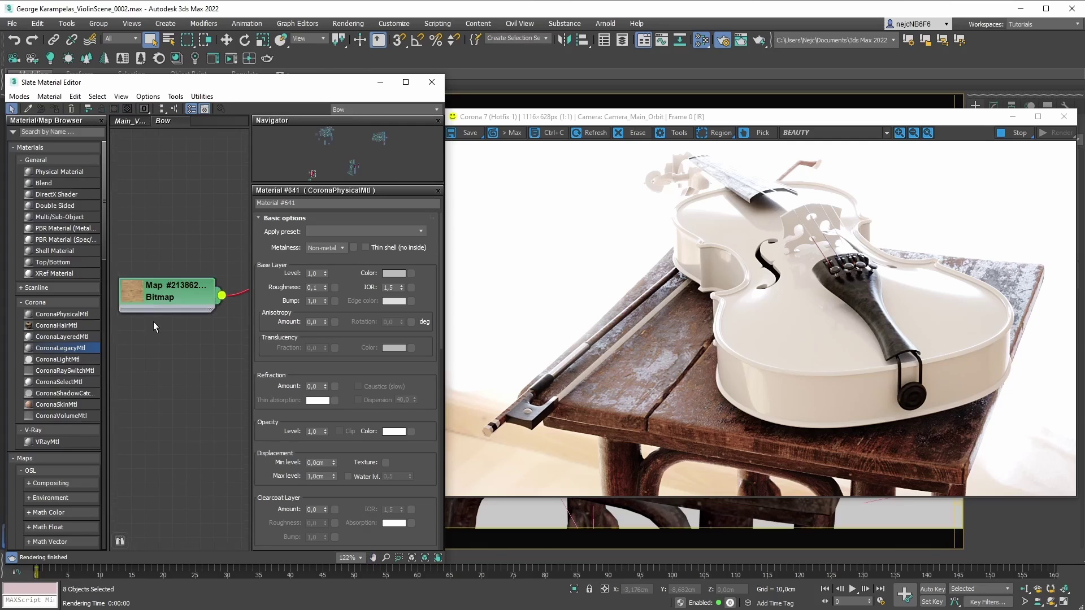
double_click(134, 295)
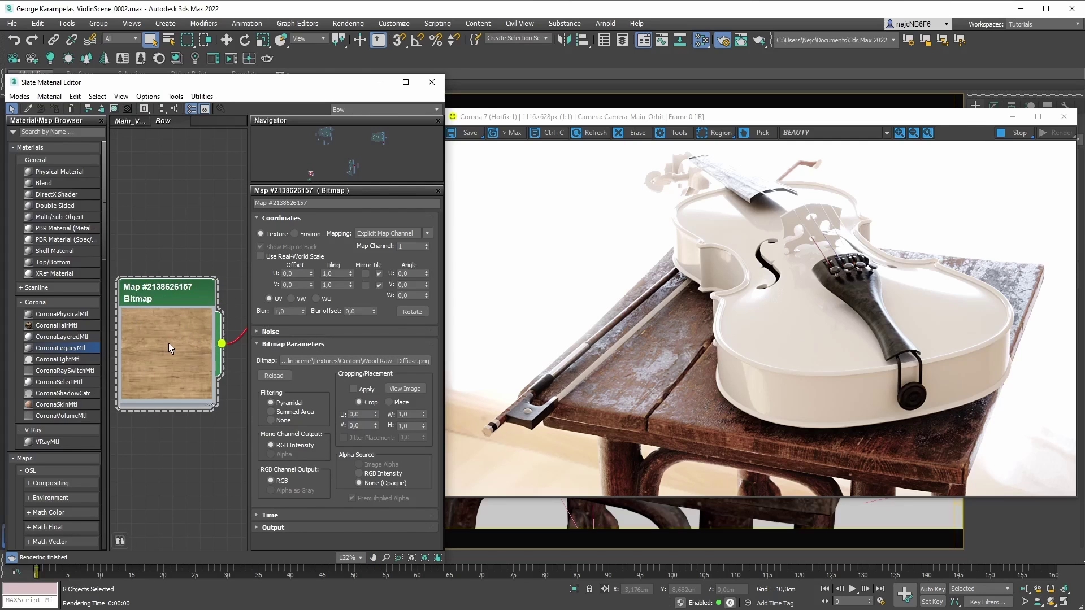
scroll(168, 343, "up", 3)
scroll(198, 321, "down", 1)
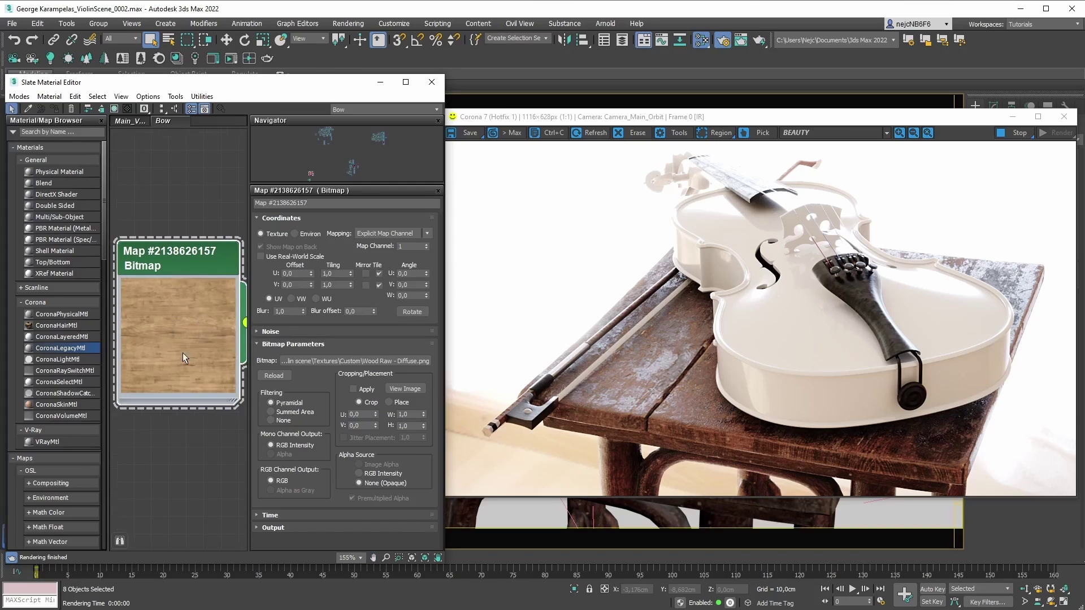
scroll(186, 317, "down", 7)
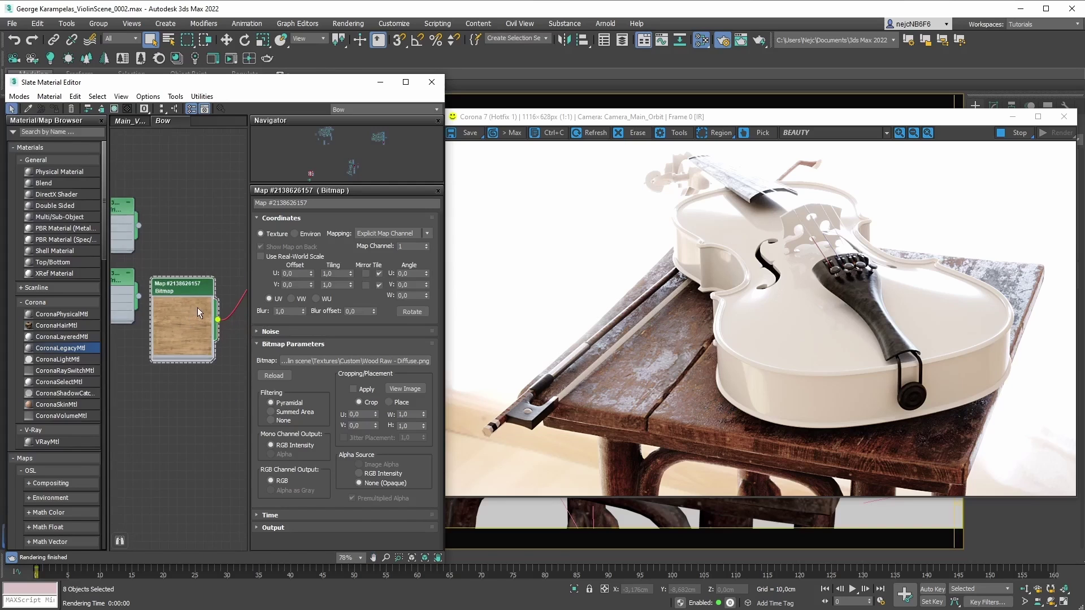
Open the parameters of the CoronaTriplanar map fed by the wood bitmap to check its scale and rotation.
middle_click_drag(181, 305, 102, 318)
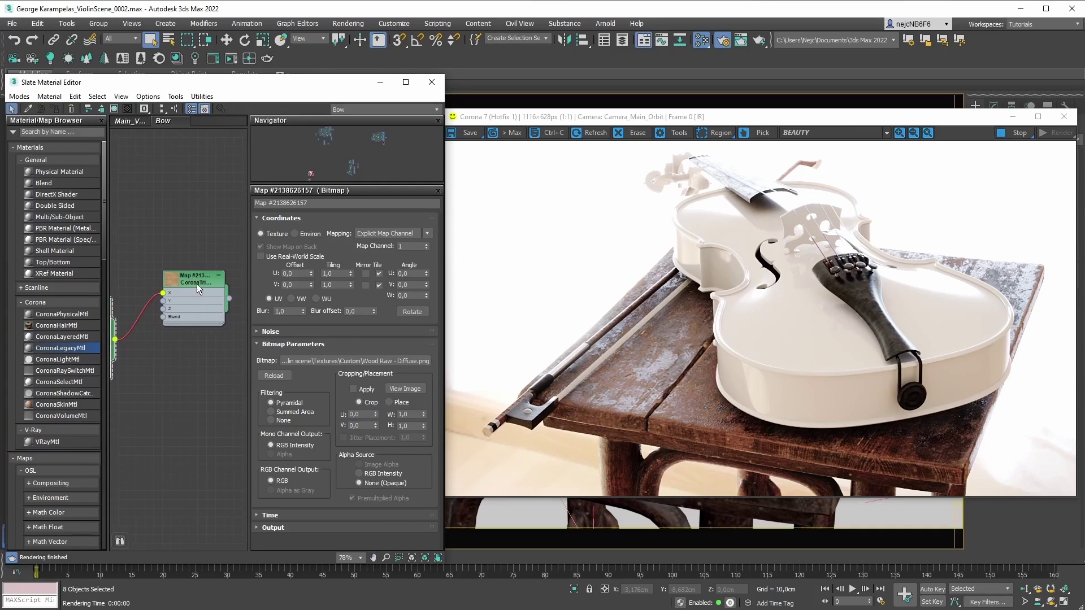
double_click(197, 284)
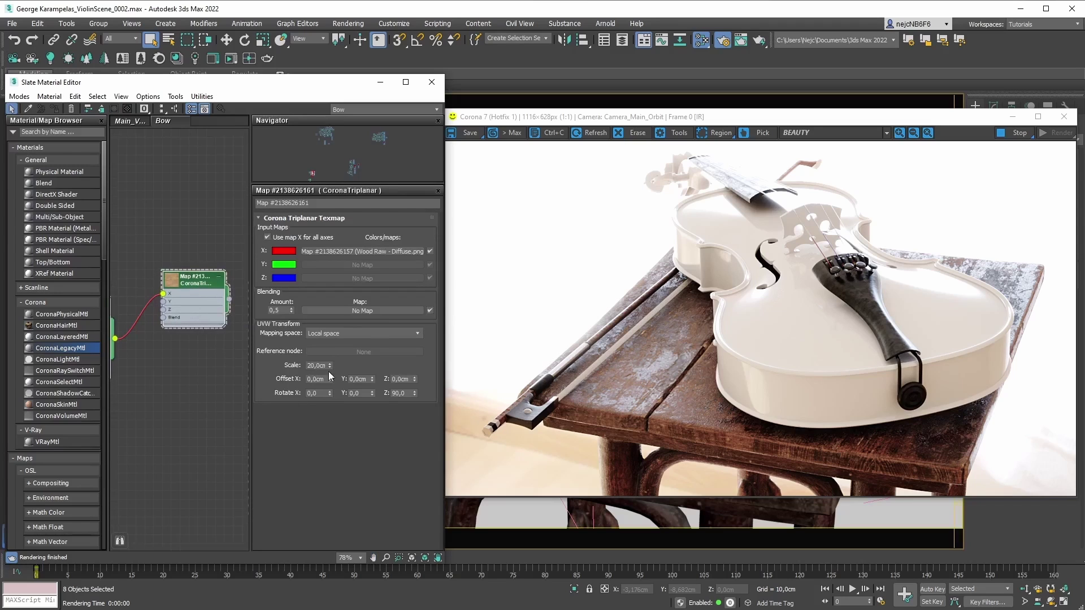
scroll(185, 324, "down", 3)
middle_click_drag(173, 318, 173, 314)
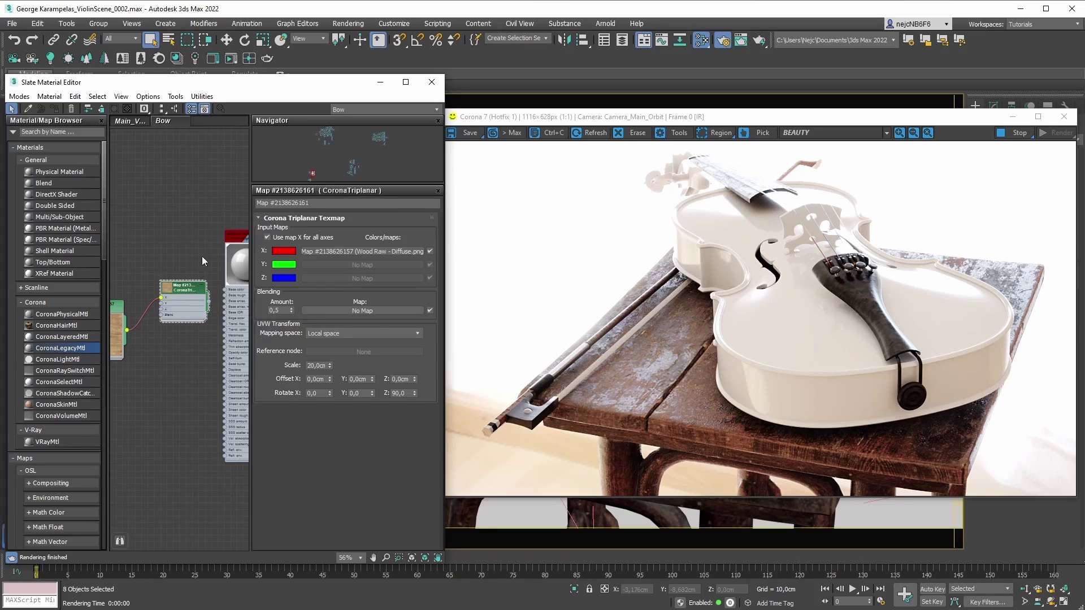
Connect the wood bitmap directly to the physical material's Base color input.
scroll(170, 317, "up", 2)
middle_click_drag(171, 317, 126, 316)
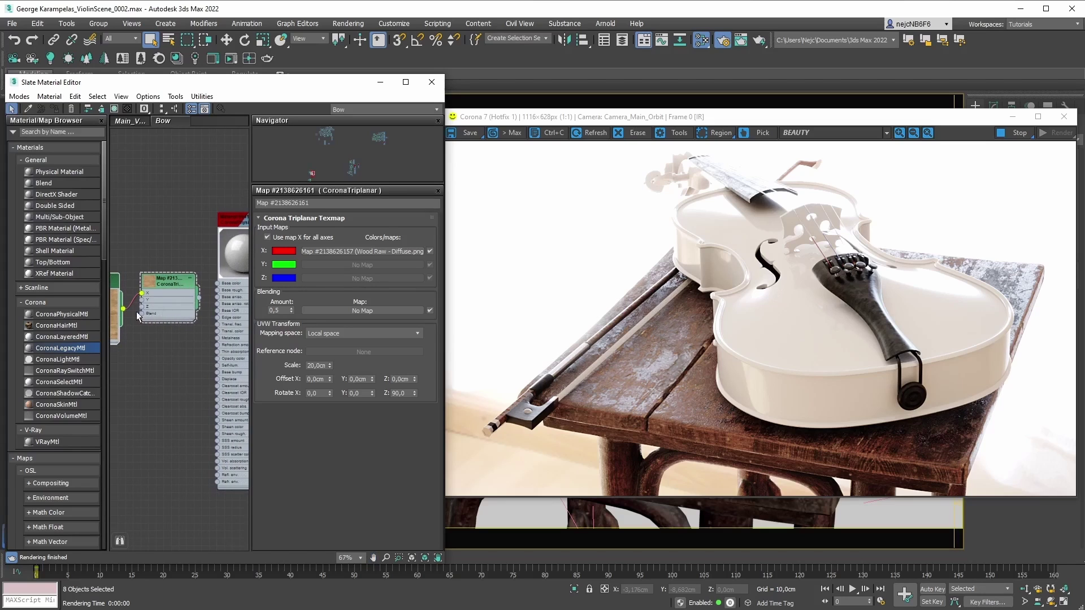
left_click_drag(126, 312, 218, 288)
middle_click_drag(232, 286, 221, 285)
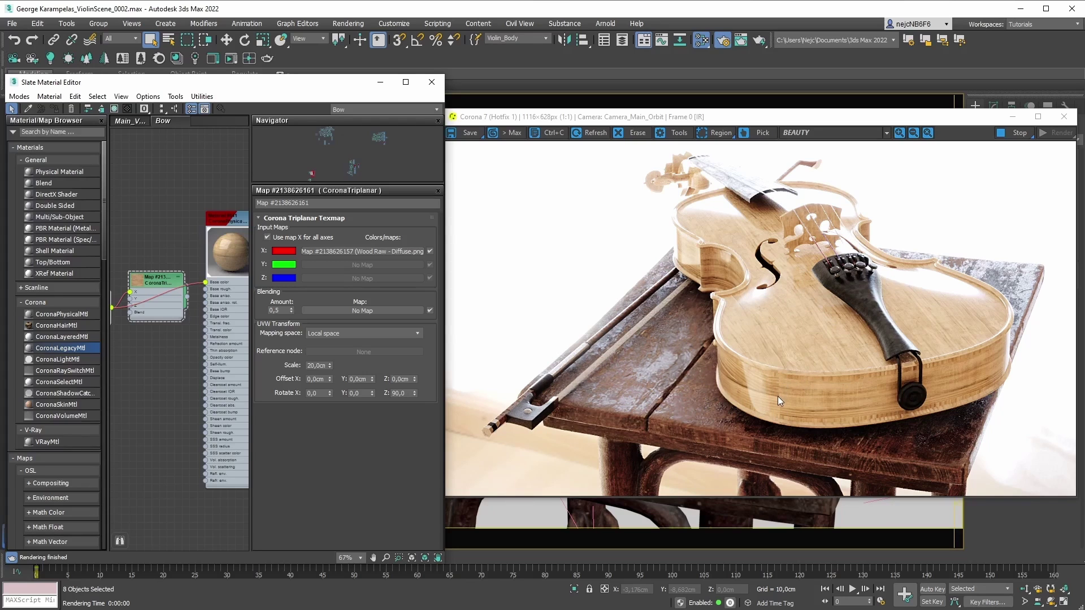
Reposition the CoronaTriplanar node and connect its output to the physical material's Base color input.
left_click_drag(156, 277, 148, 262)
scroll(171, 287, "up", 1)
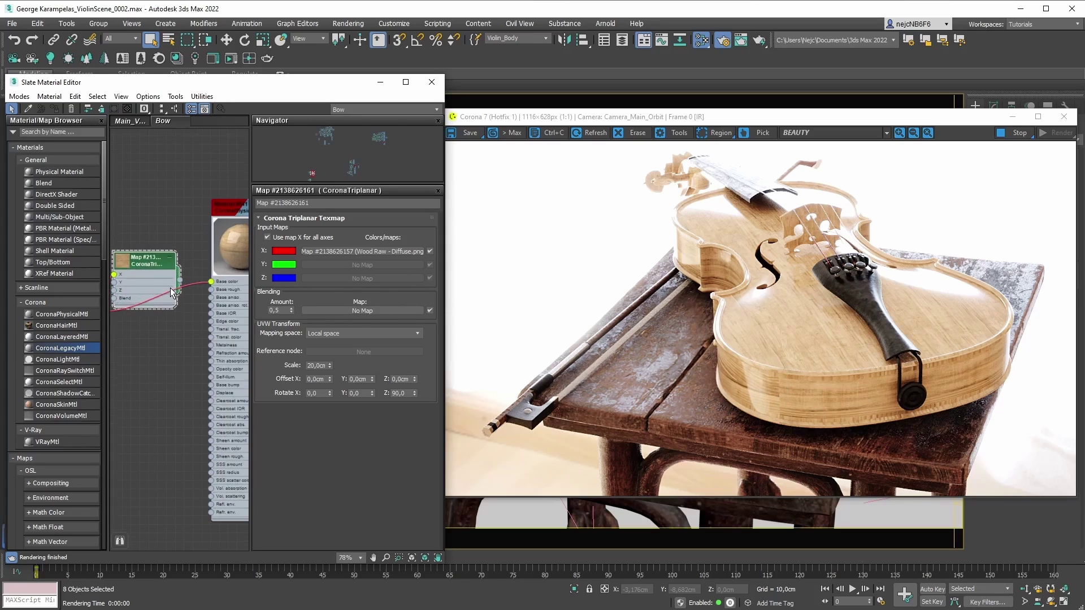
middle_click_drag(169, 289, 174, 288)
left_click_drag(185, 279, 216, 282)
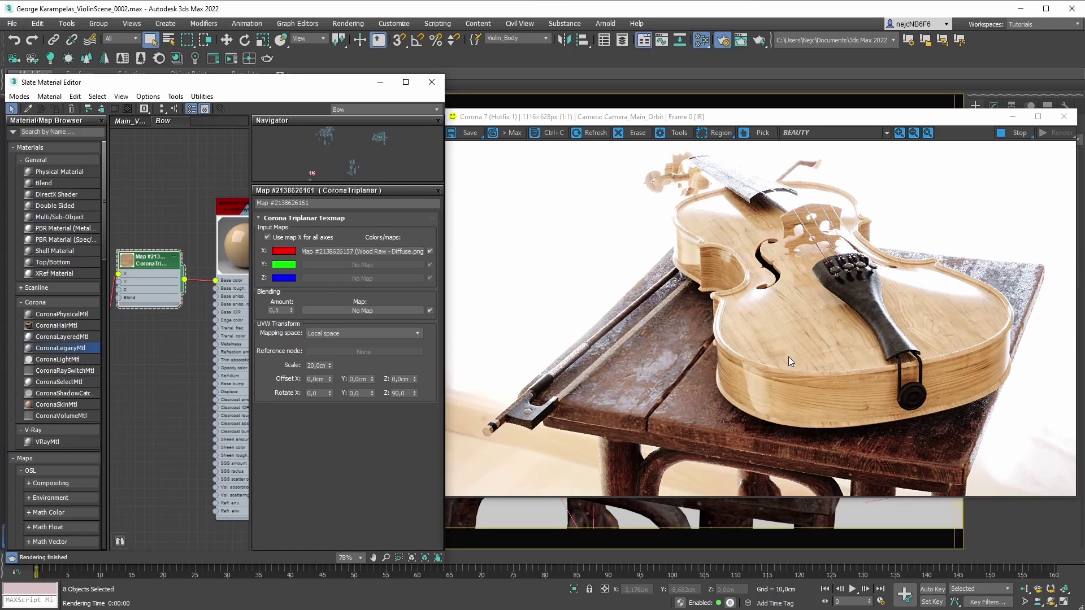
Open the physical material's parameters and set the base layer roughness to 1.
double_click(230, 212)
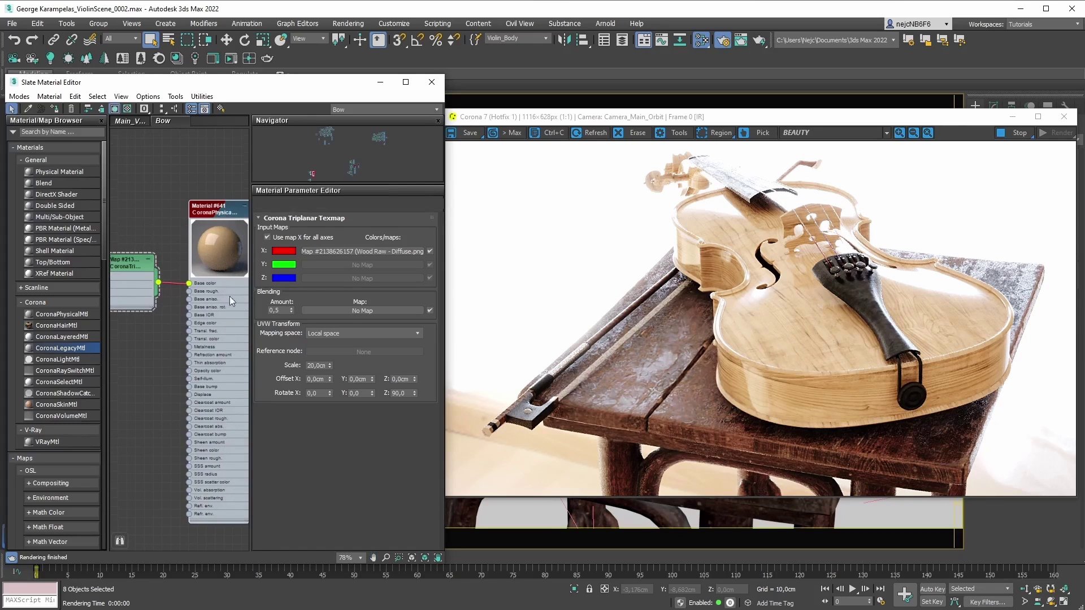
double_click(188, 308)
scroll(170, 314, "down", 3)
middle_click_drag(162, 312, 197, 288)
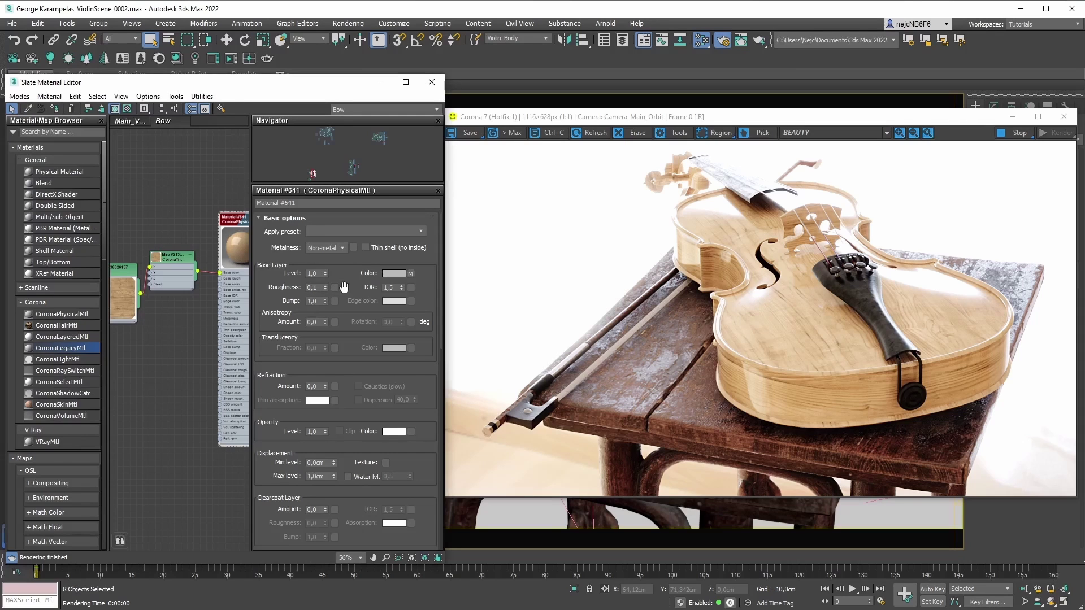
mouse_move(327, 291)
left_click(295, 288)
type("1")
key("Return")
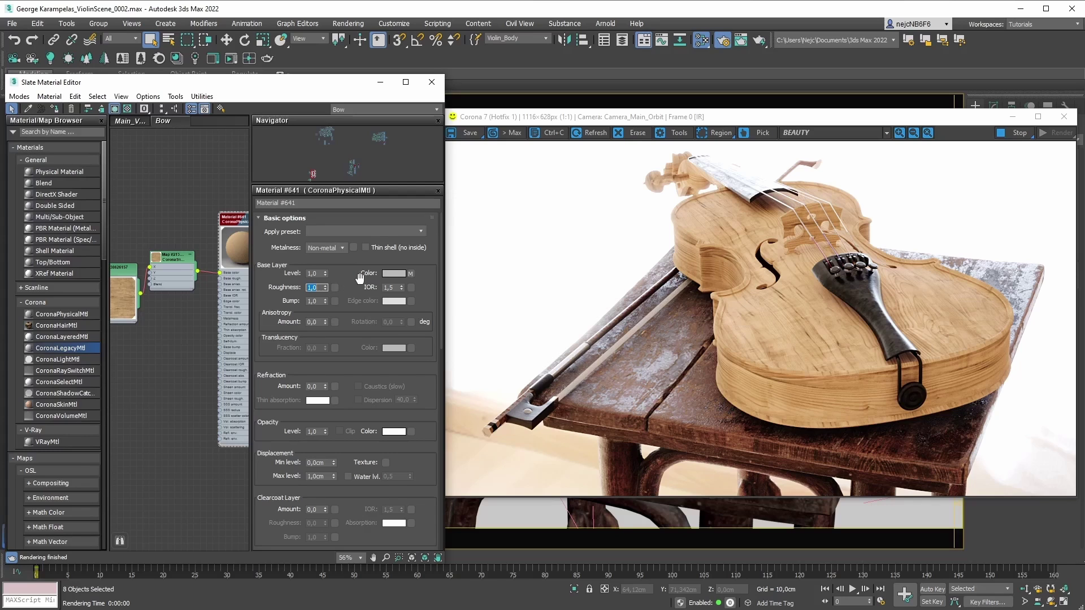
Expand the physical material's advanced options and set its roughness mode to Glossiness.
left_click_drag(441, 259, 437, 383)
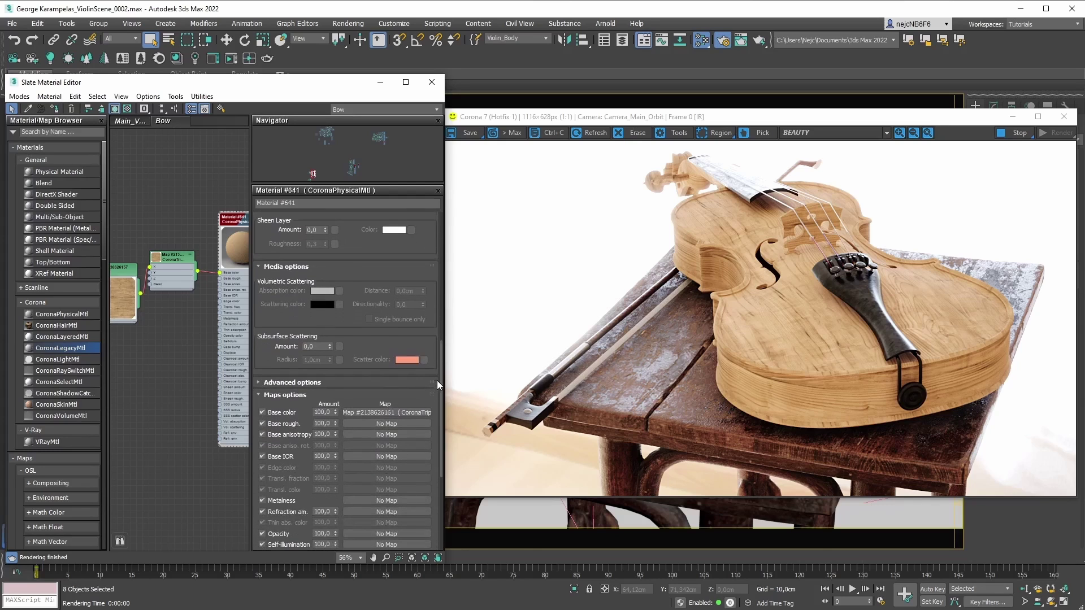
left_click(298, 382)
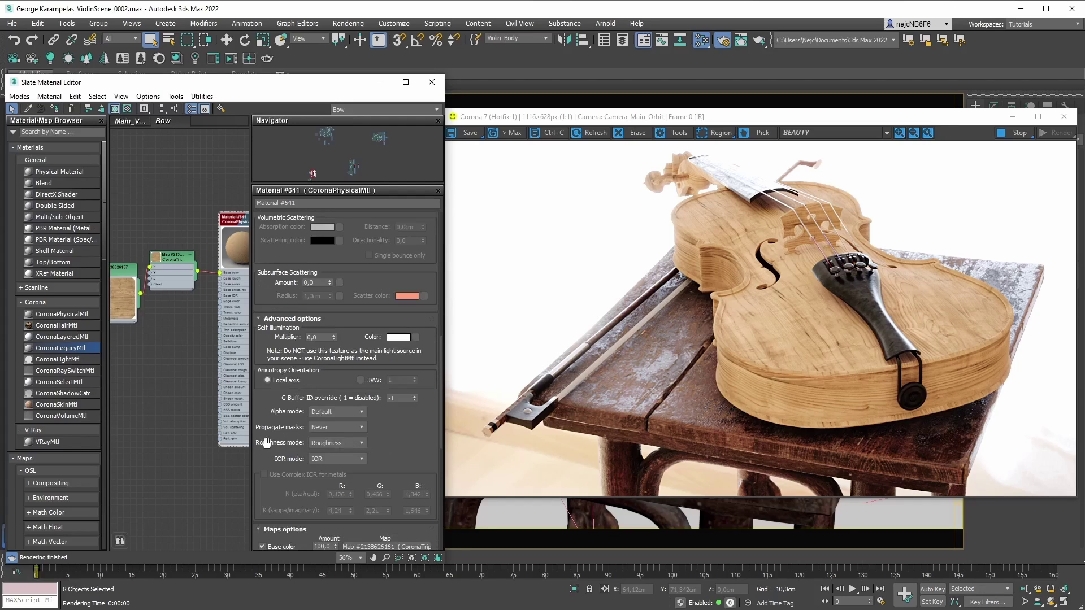
left_click(363, 444)
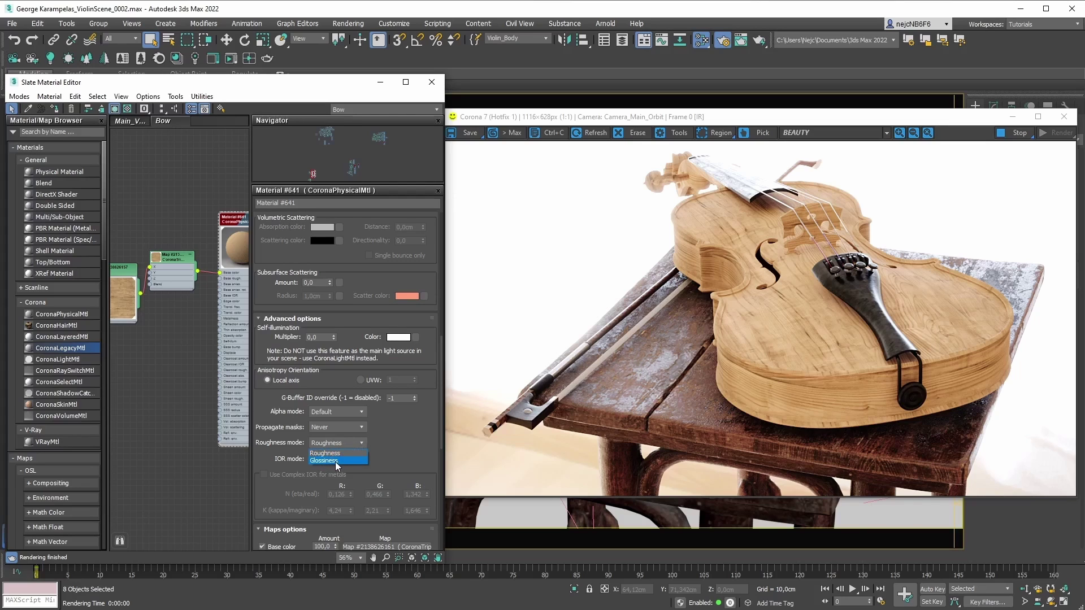
left_click(342, 462)
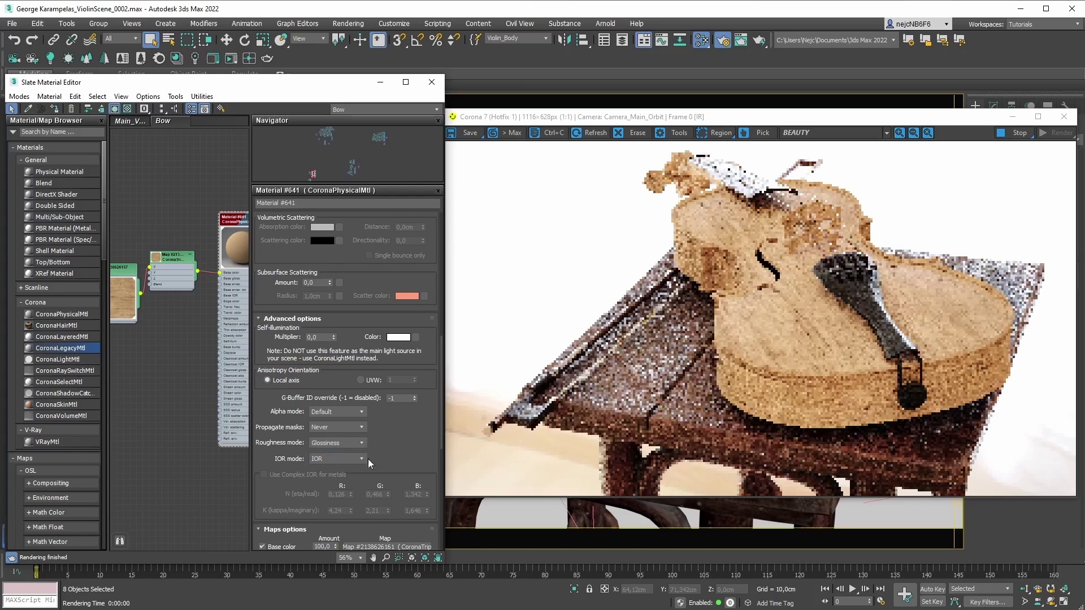
Set the base layer glossiness of the violin's physical material to 1.
left_click_drag(440, 433, 437, 318)
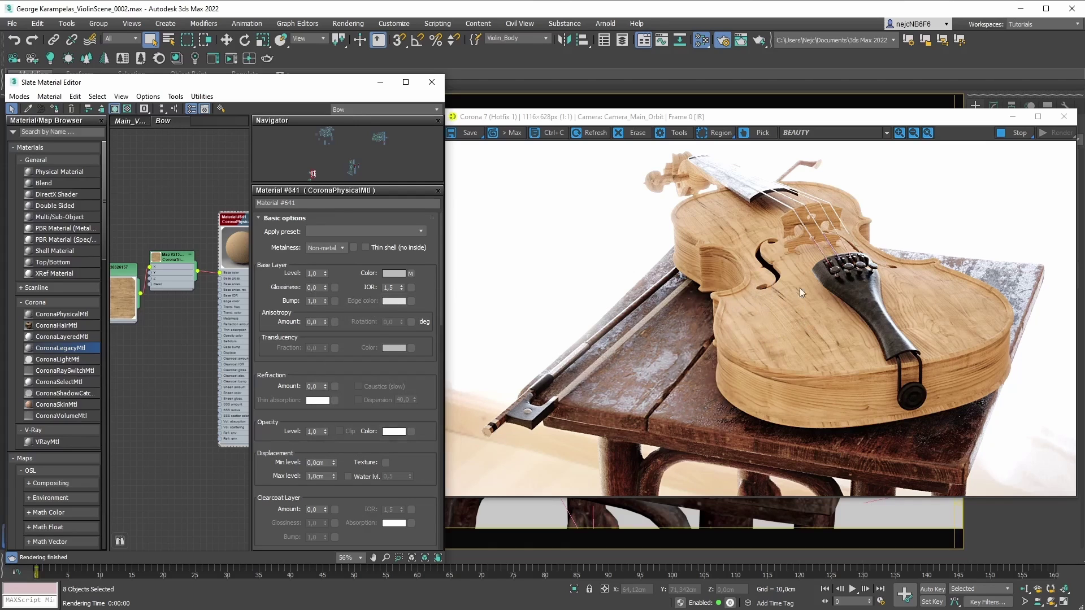
mouse_move(325, 287)
left_mouse_down()
mouse_move(325, 272)
mouse_move(324, 290)
left_mouse_up()
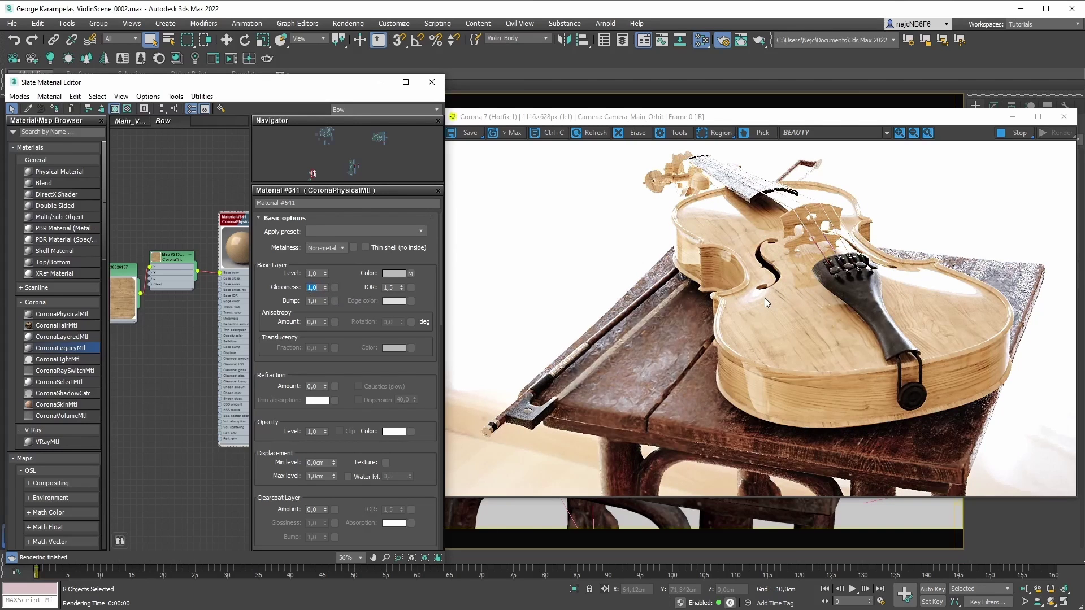
left_click(341, 288)
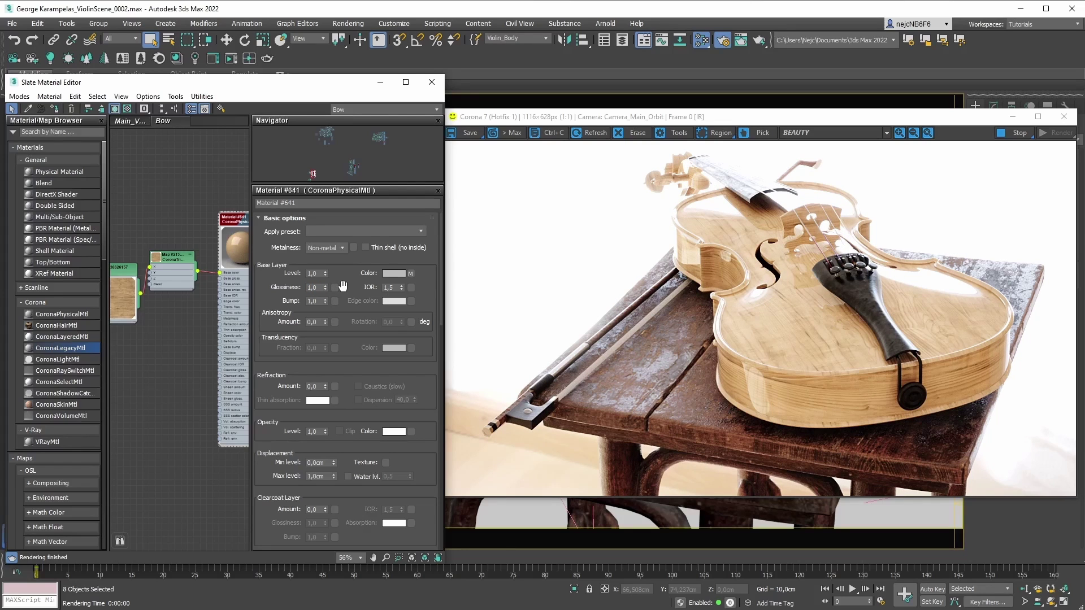
left_click_drag(441, 237, 438, 371)
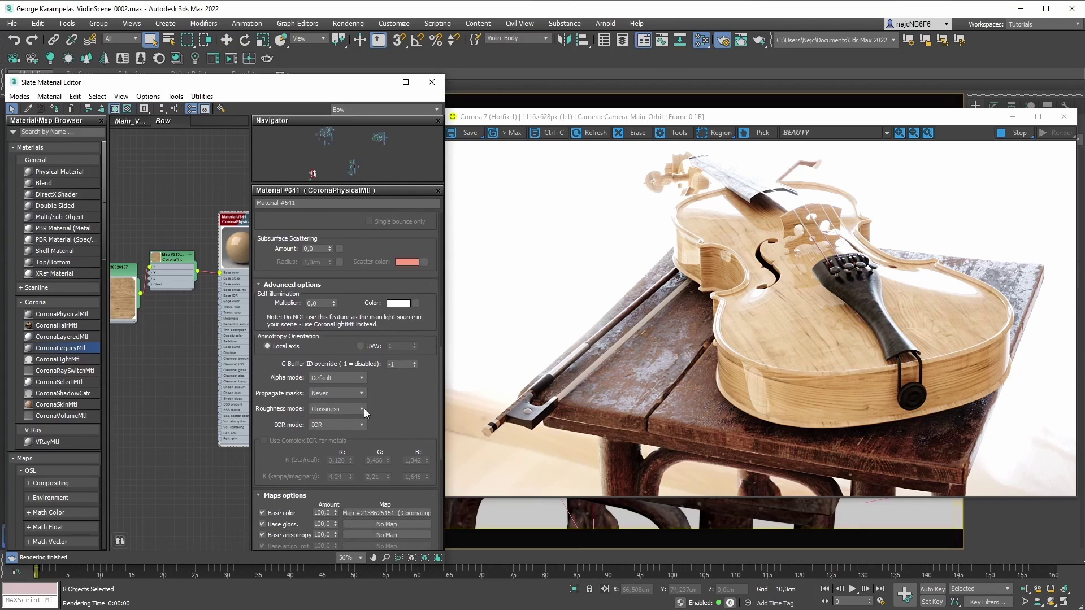
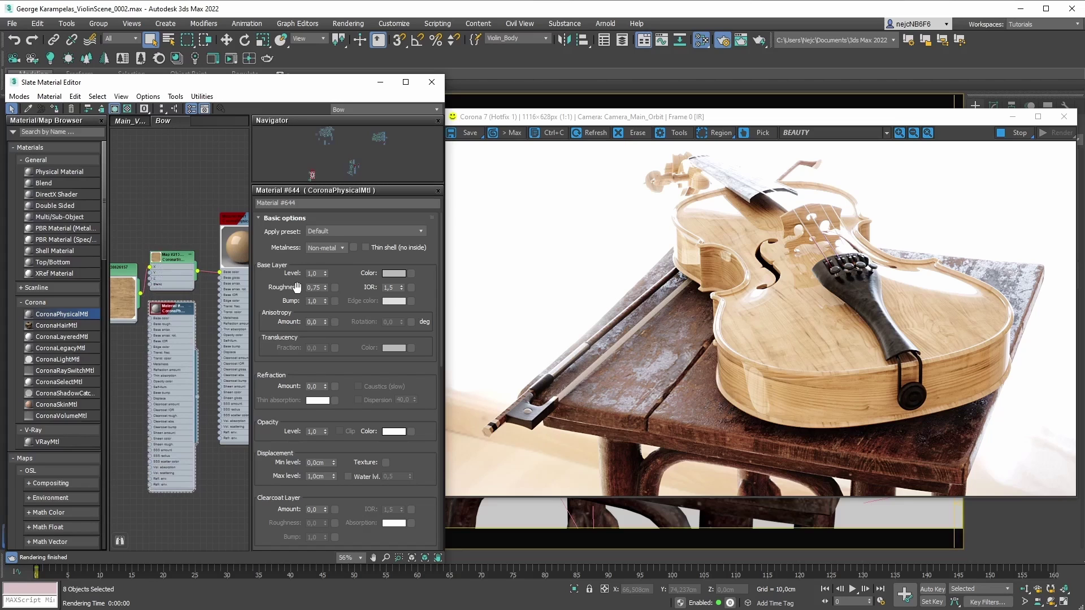
Open Corona's system settings from Render Setup and set the default roughness mode to Glossiness.
key("F10")
left_click_drag(311, 73, 476, 74)
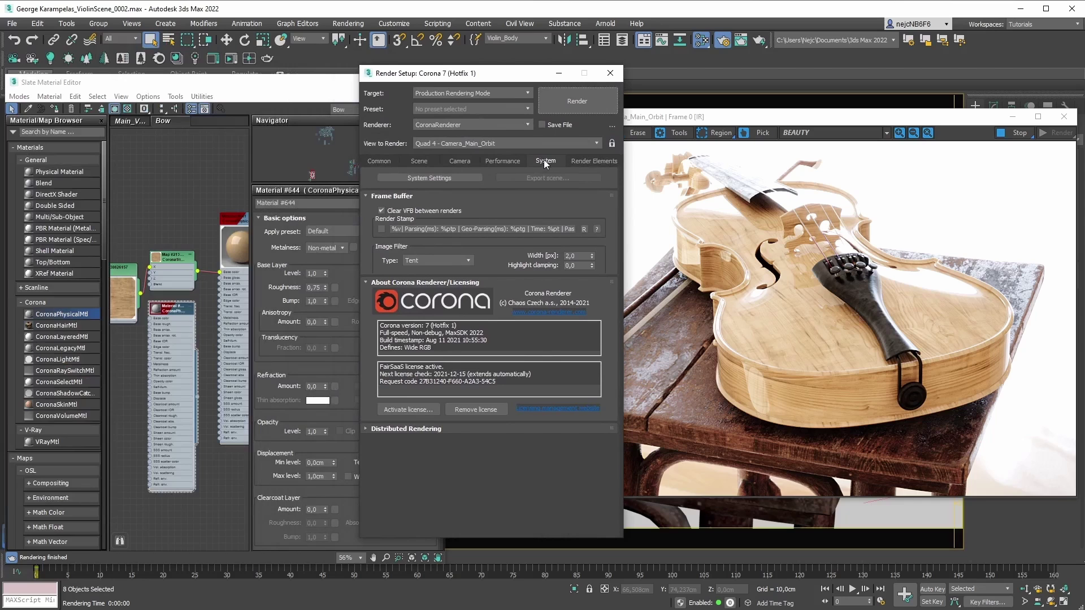
left_click(427, 178)
left_click_drag(582, 169, 569, 139)
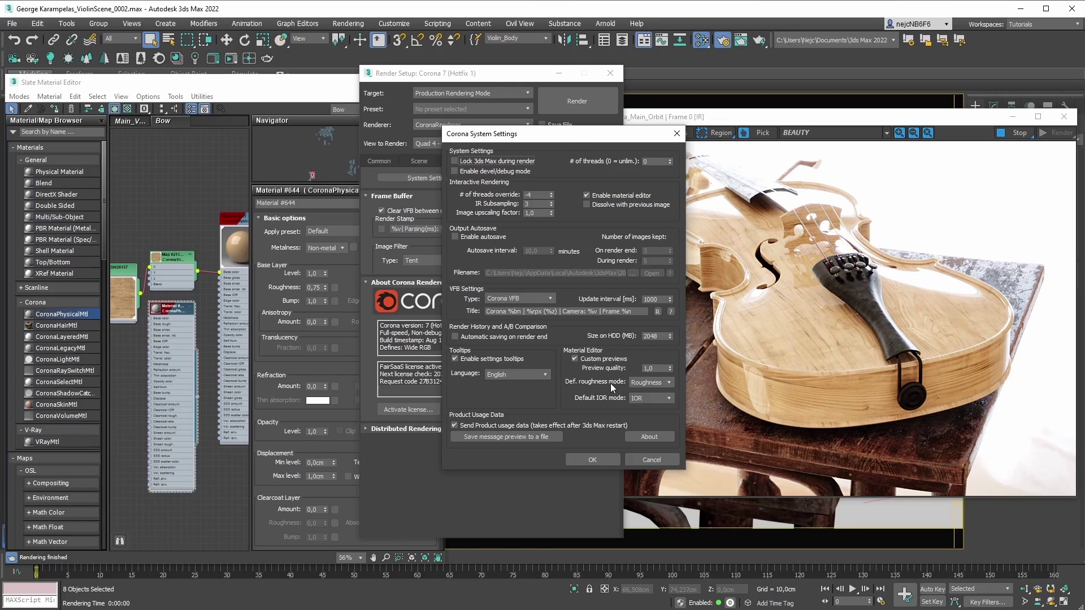
mouse_move(666, 386)
left_click(656, 384)
left_click(592, 461)
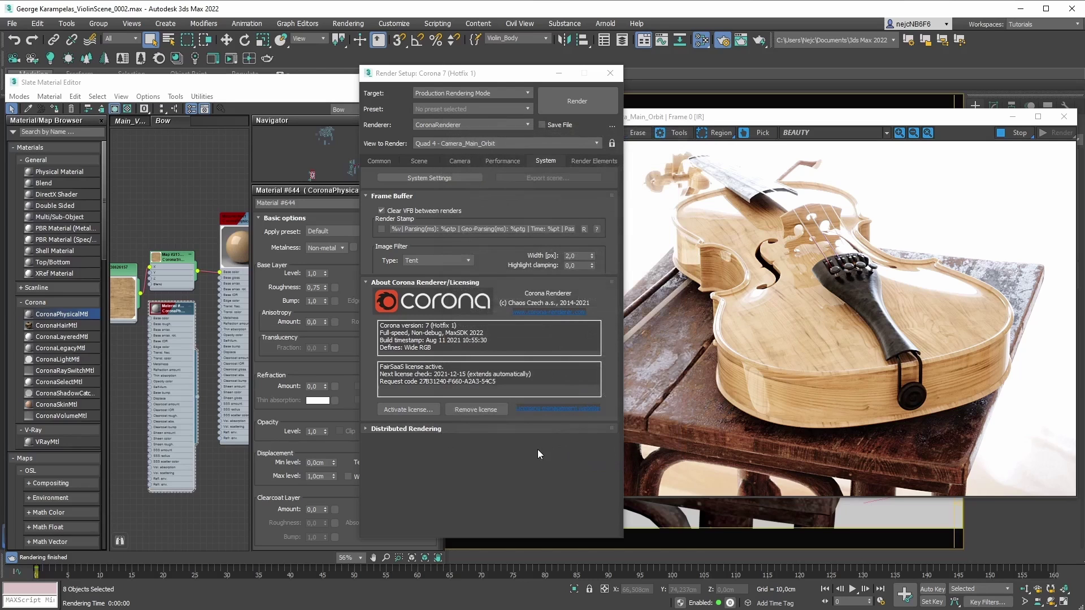
Add a new CoronaPhysicalMtl to the node view and switch its roughness mode to Roughness.
left_click(45, 316)
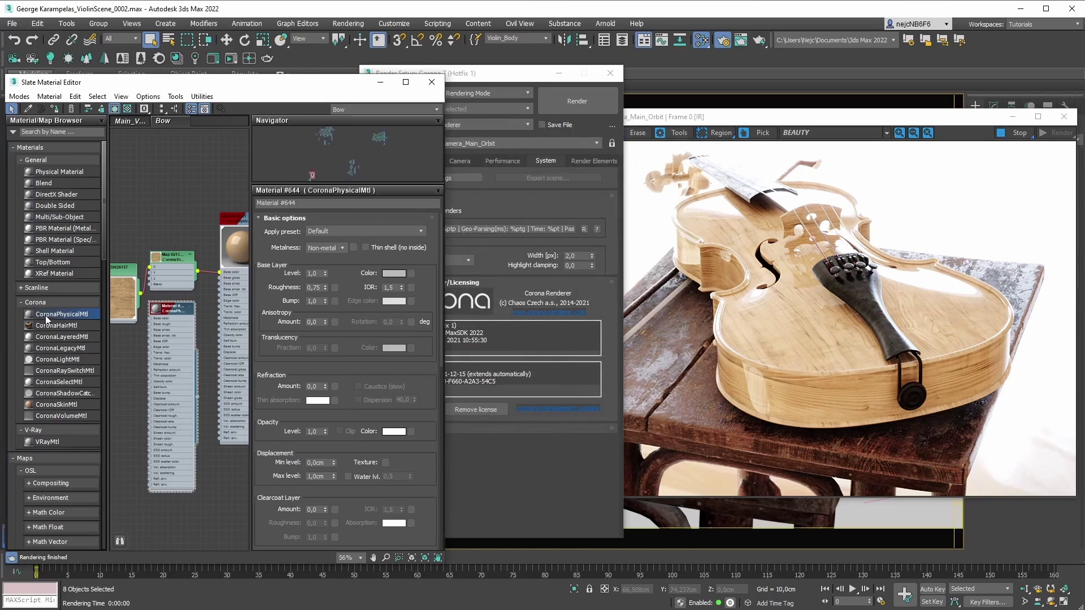
left_click(160, 171)
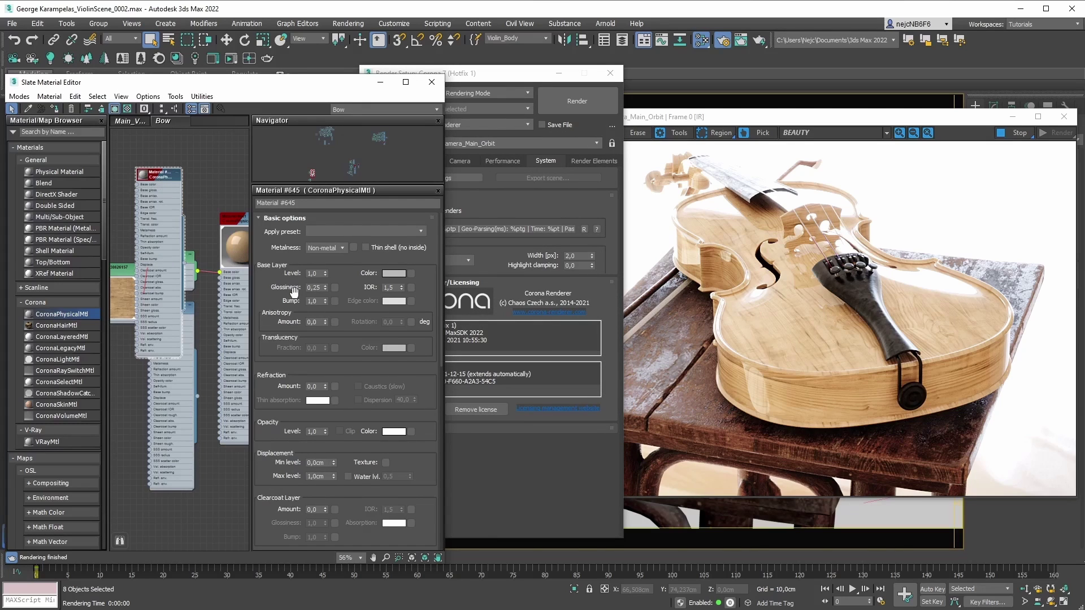
scroll(437, 297, "down", 5)
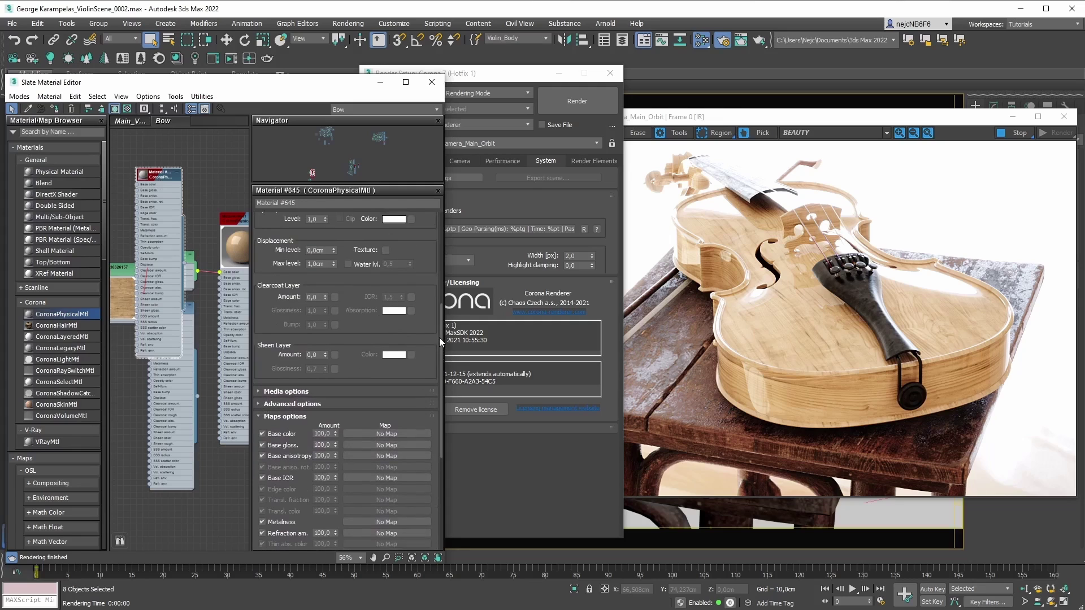
left_click(277, 405)
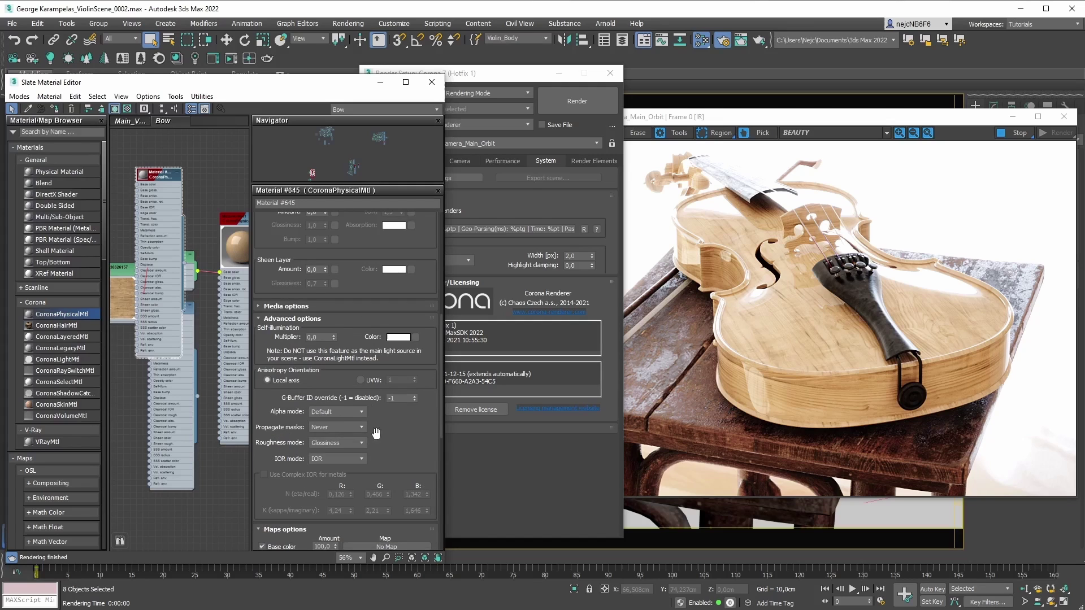
left_click(354, 423)
left_click(352, 432)
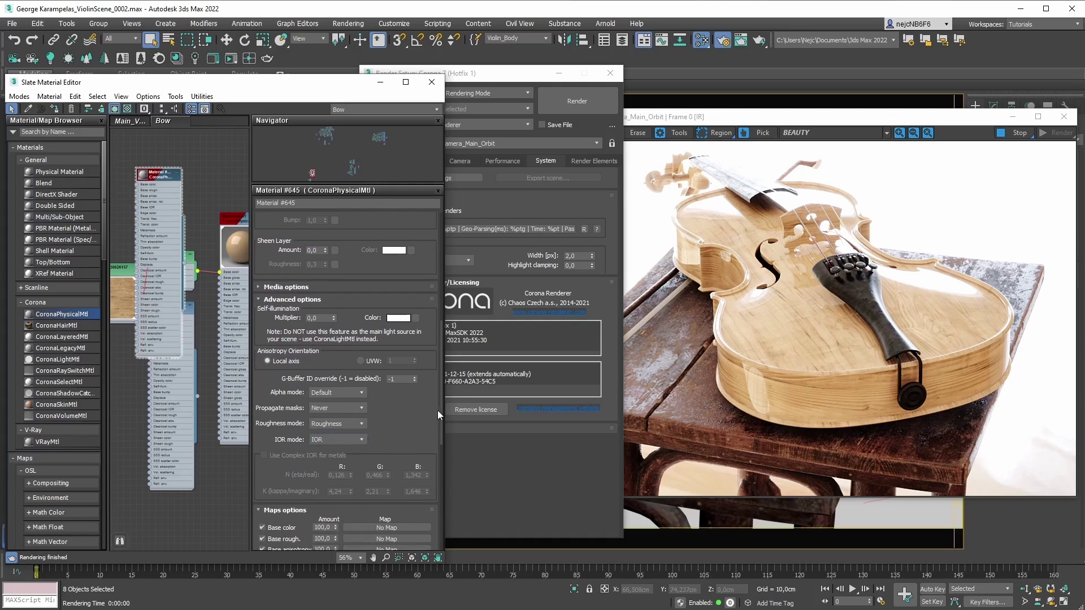
left_click_drag(442, 367, 444, 238)
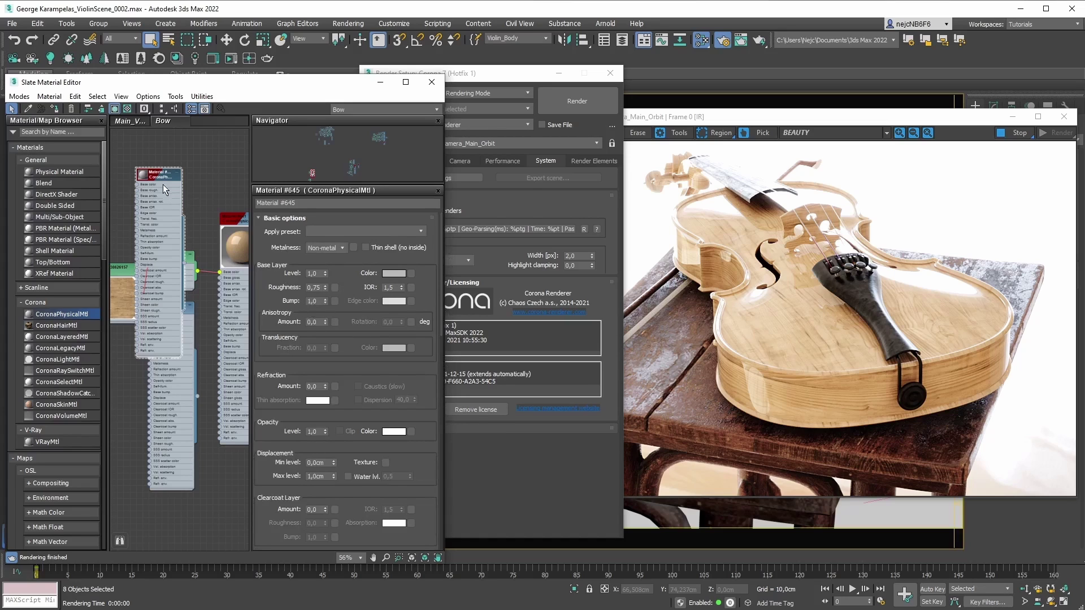
Delete both unconnected CoronaPhysicalMtl test nodes from the node view.
key("Delete")
left_click(172, 370)
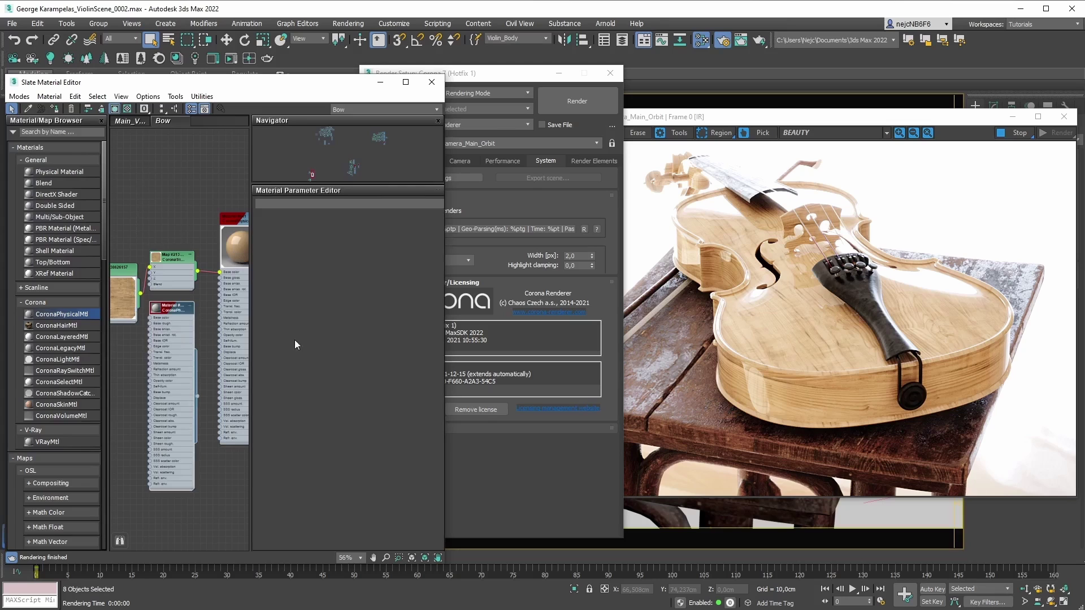
key("Delete")
Set Corona's default roughness mode back to Roughness in the system settings and close Render Setup.
left_click(500, 262)
left_click(438, 178)
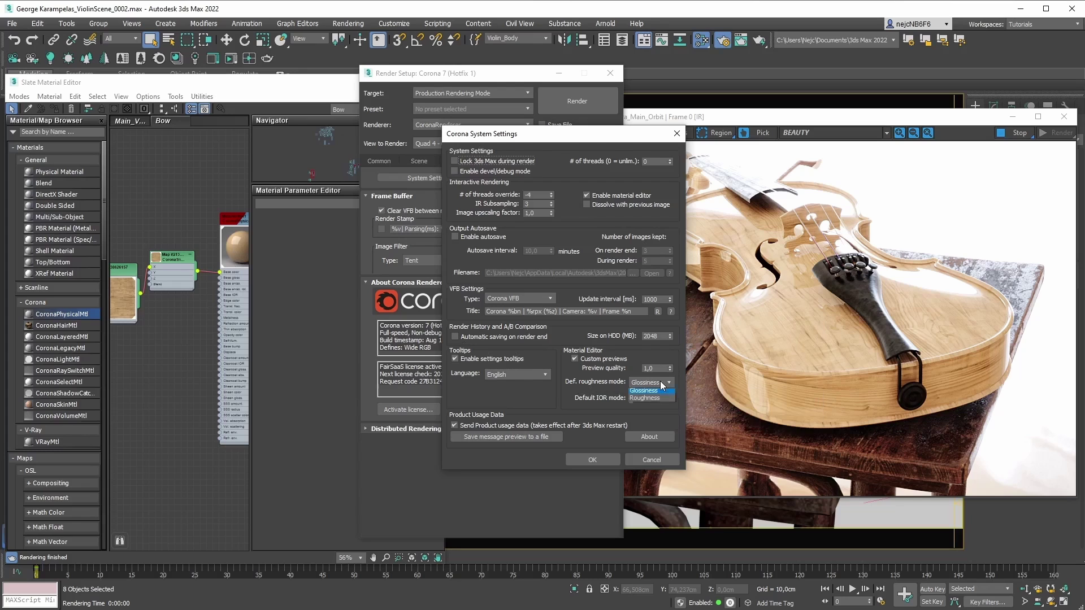
left_click(651, 383)
left_click(656, 401)
left_click(593, 459)
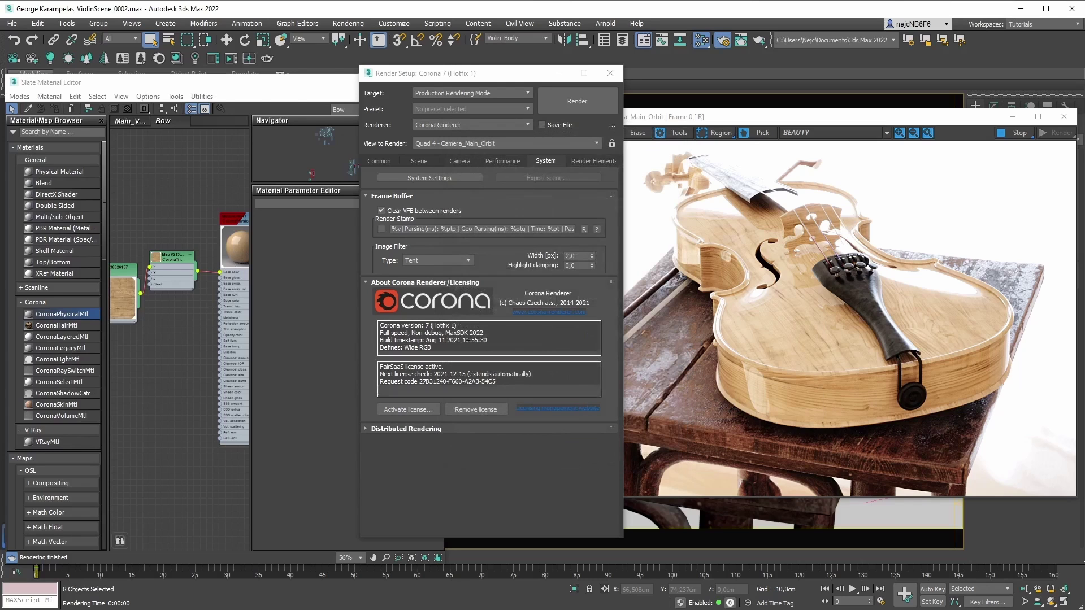
left_click(610, 73)
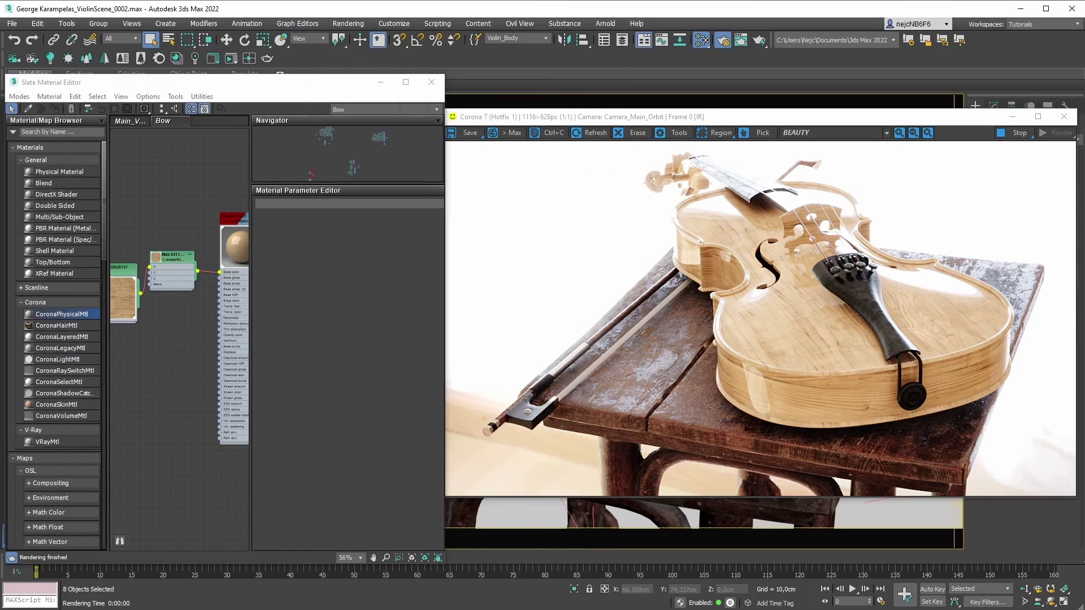
Open the violin's physical material parameters, set its roughness mode to Roughness and collapse the advanced options.
double_click(239, 222)
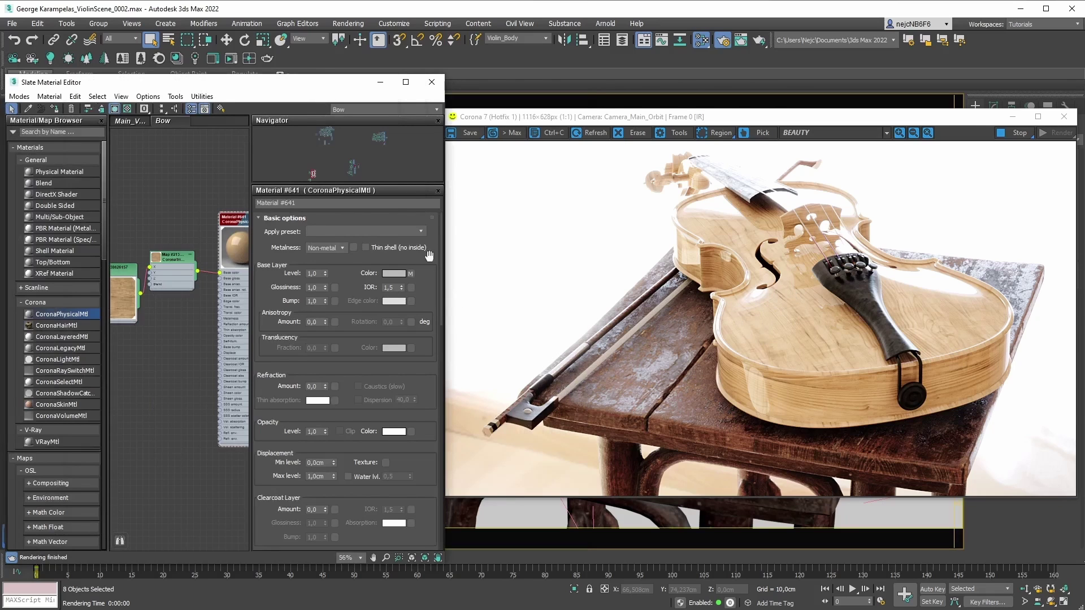
scroll(441, 248, "down", 1)
left_click_drag(440, 247, 441, 378)
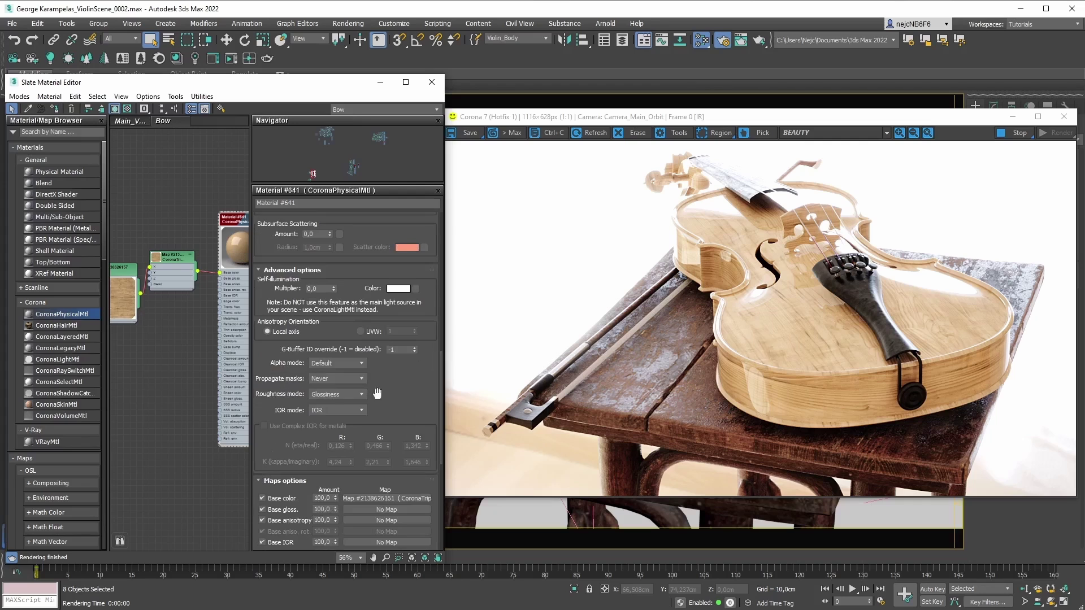
left_click(350, 394)
left_click(347, 403)
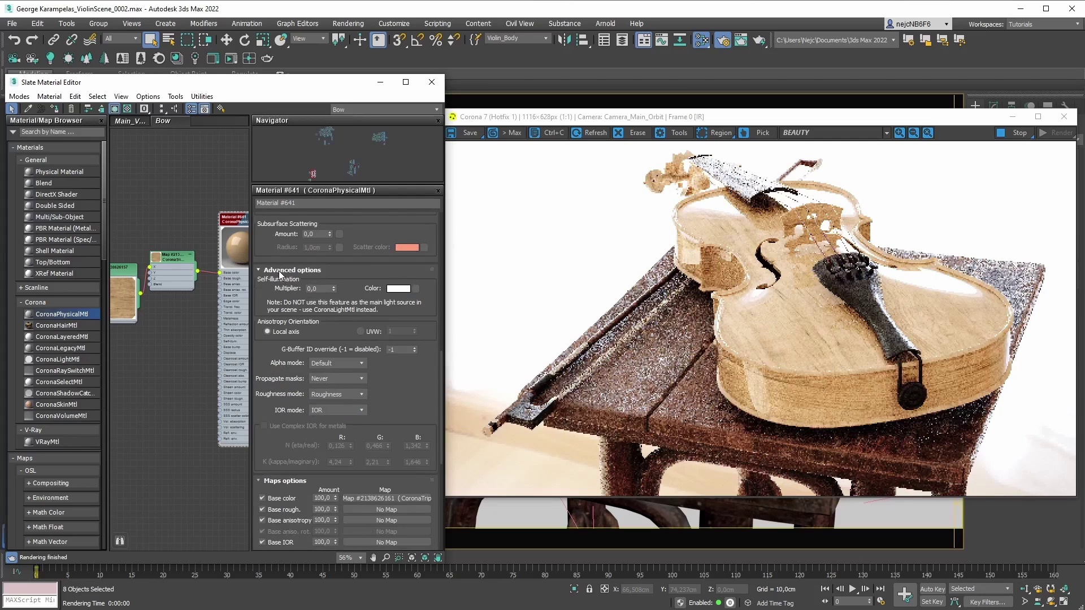
left_click(281, 271)
left_click_drag(440, 390, 437, 205)
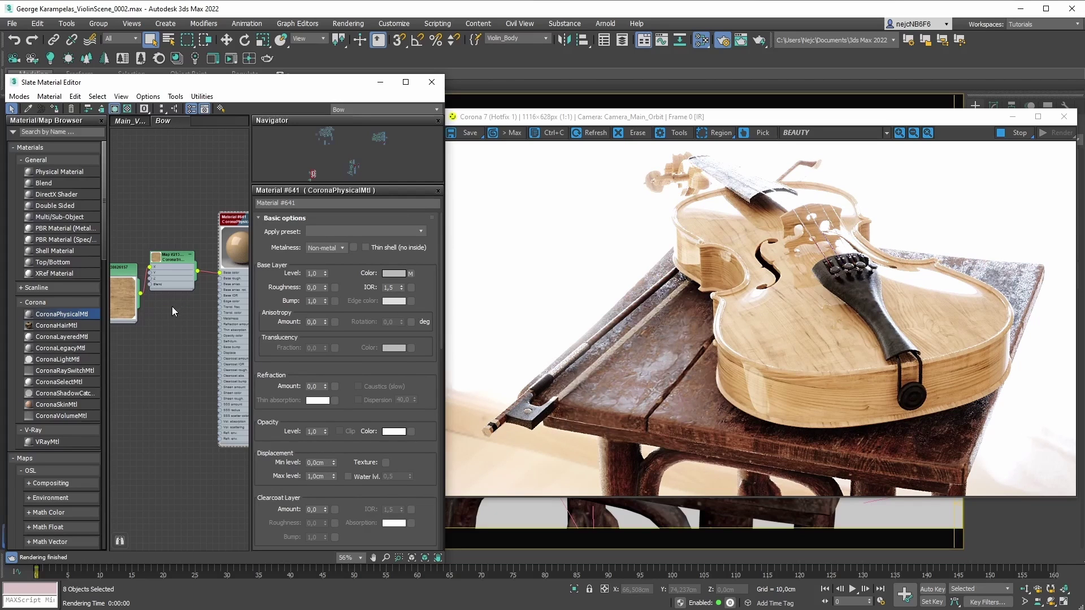
Select the grayscale wood bitmap with its CoronaTriplanar node and move them beneath the wood color map nodes.
middle_click_drag(144, 317, 314, 309)
left_click_drag(128, 196, 215, 263)
left_click_drag(213, 240, 212, 368)
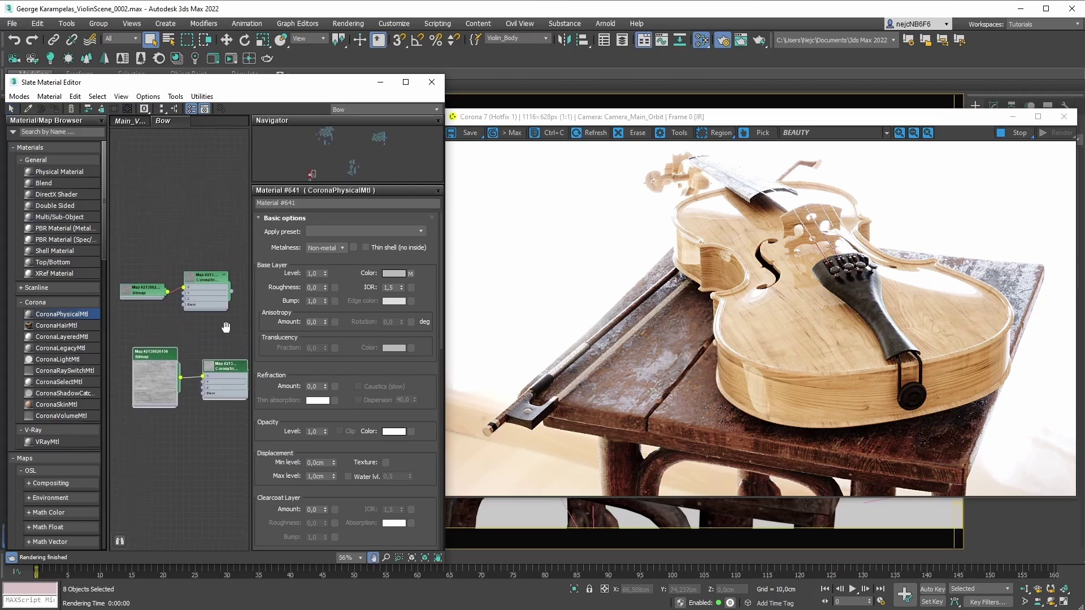
middle_click_drag(212, 369, 135, 355)
middle_click_drag(232, 313, 212, 310)
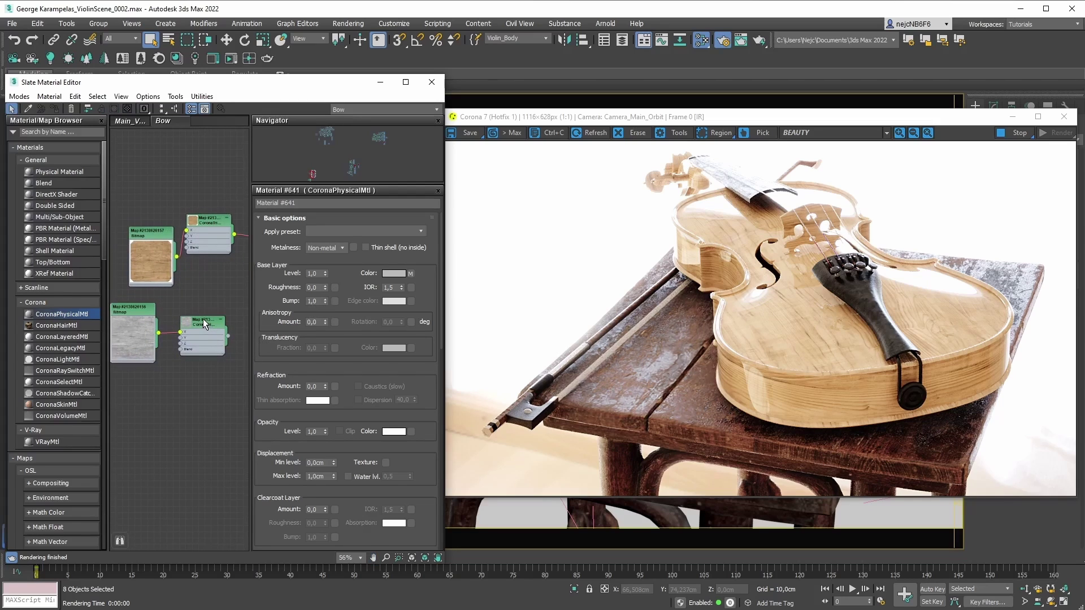
Connect the grayscale CoronaTriplanar node's output to the physical material's Base roughness input.
scroll(202, 319, "up", 4)
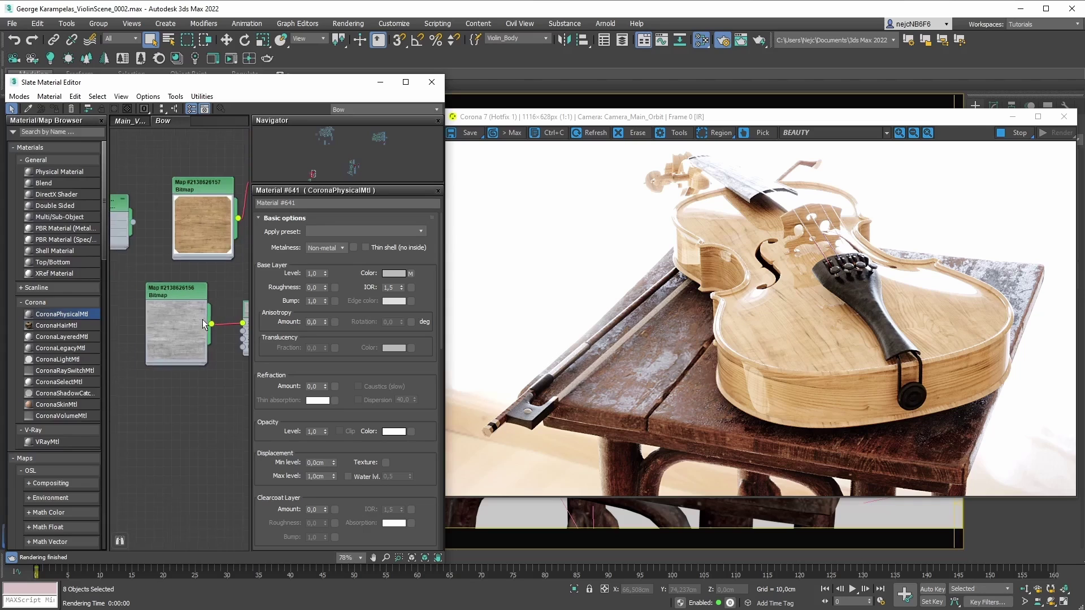
scroll(186, 310, "down", 2)
middle_click_drag(195, 311, 131, 342)
middle_click_drag(197, 322, 167, 333)
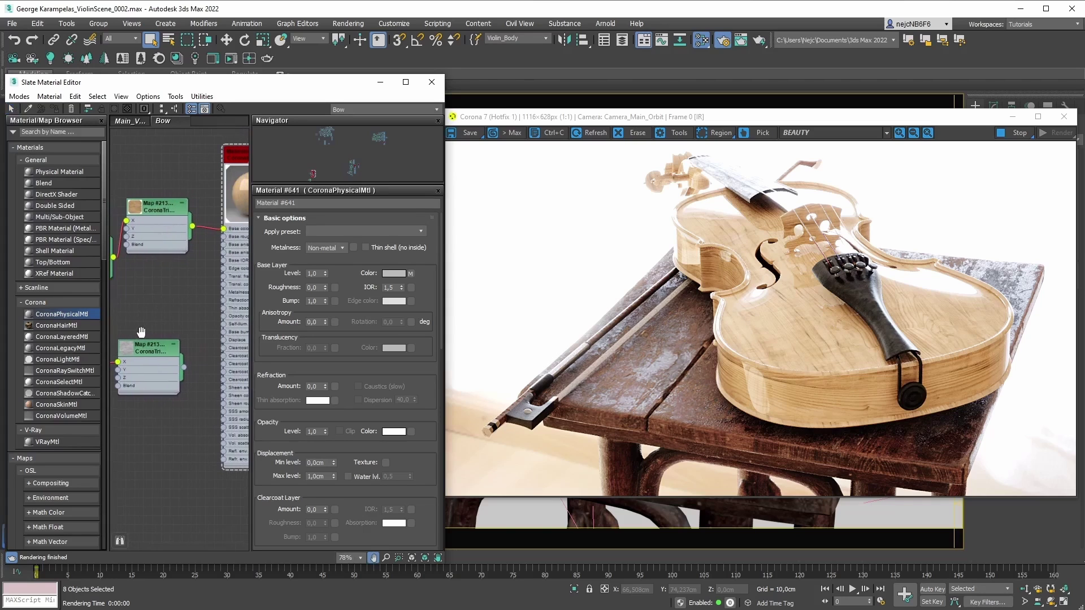
middle_click_drag(209, 362, 178, 373)
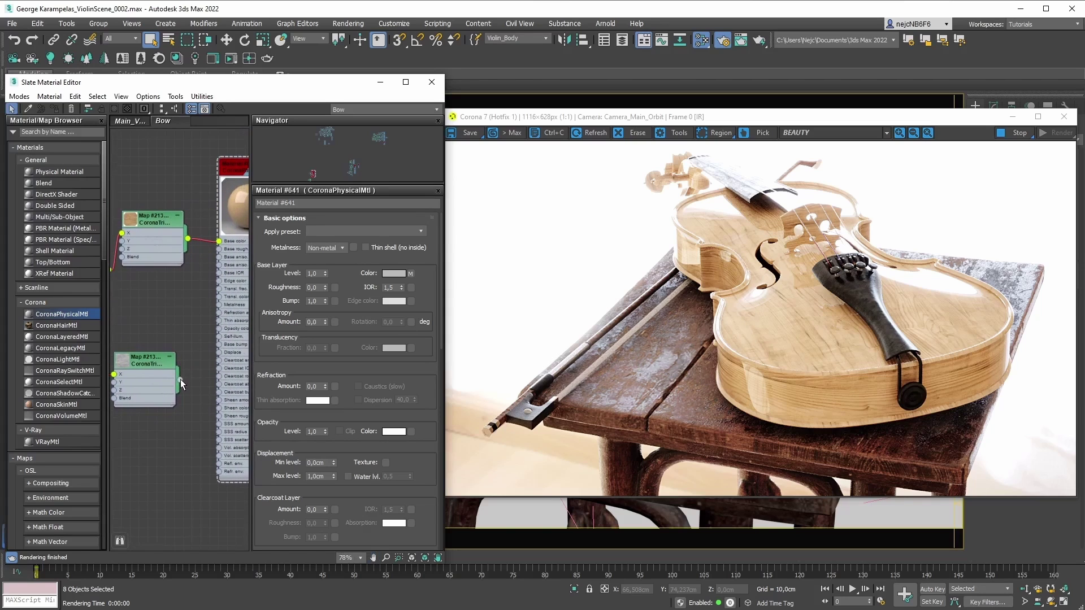
left_click_drag(181, 379, 219, 250)
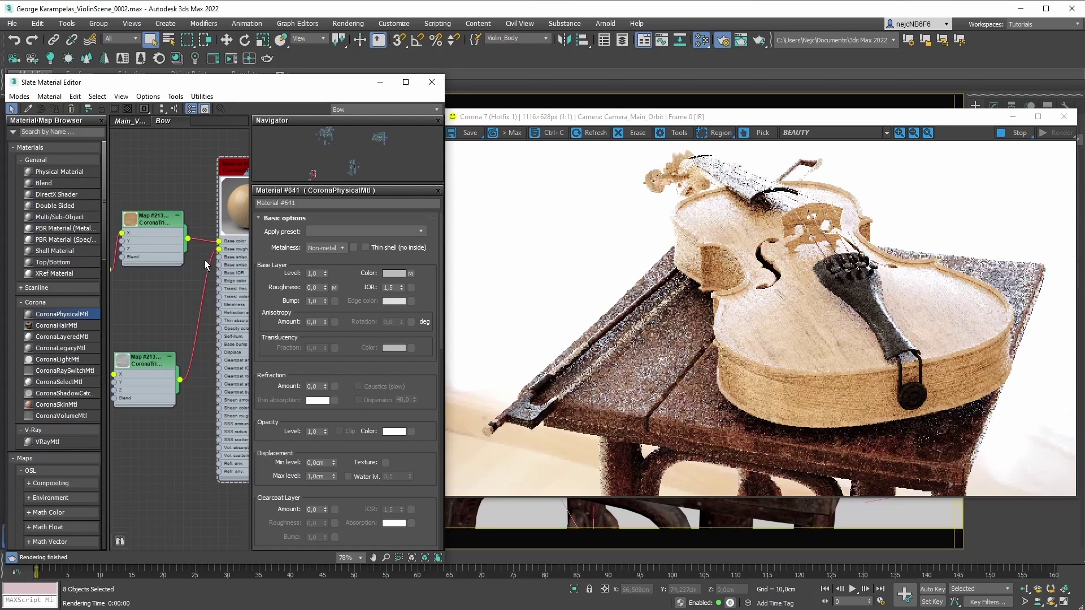
middle_click_drag(205, 260, 185, 265)
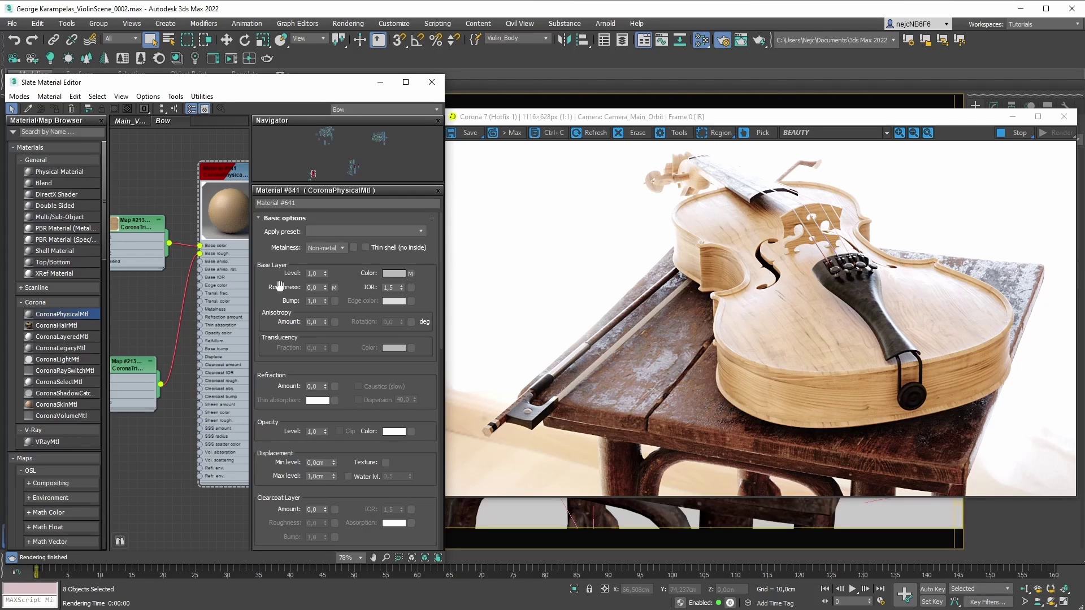
Expand the physical material's advanced options, change its IOR mode to Disney Specular and return to the base layer parameters.
left_click_drag(441, 251, 441, 392)
left_click(310, 363)
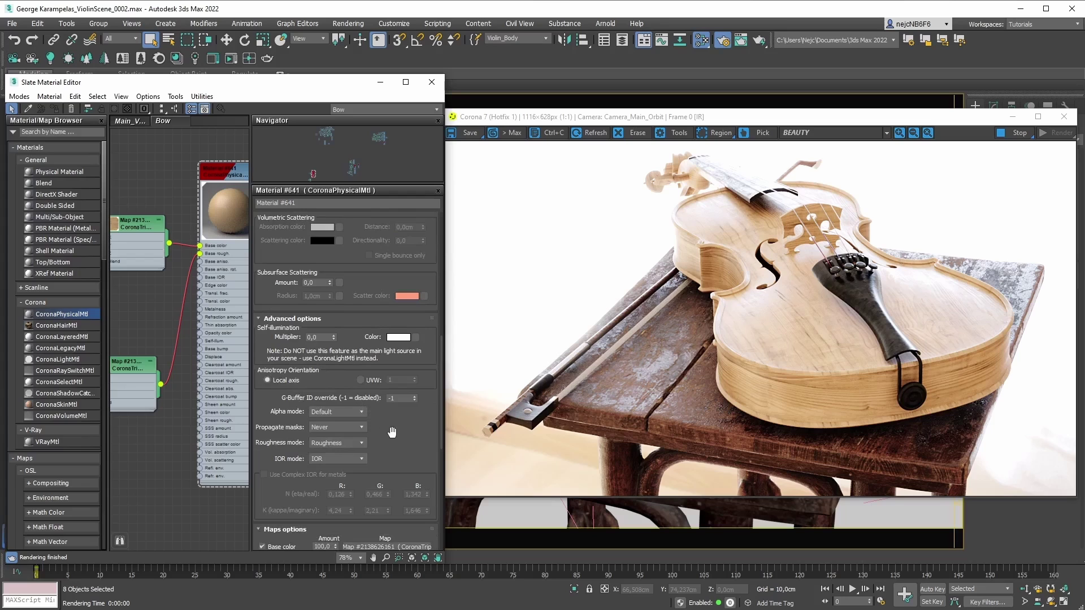
left_click_drag(391, 431, 393, 420)
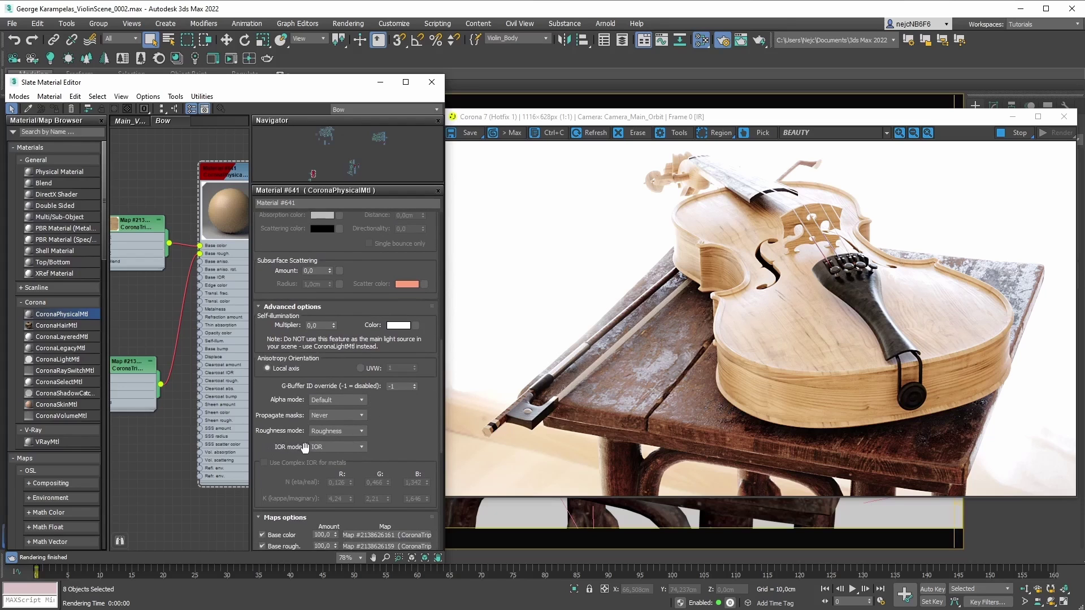
left_click(361, 447)
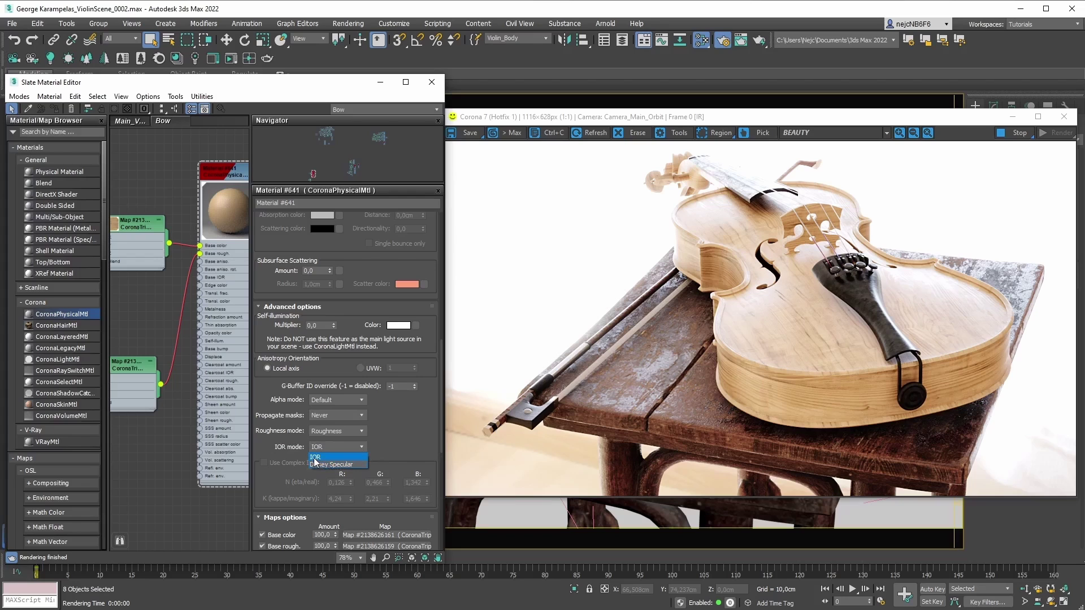
left_click(350, 466)
left_click_drag(440, 445, 444, 328)
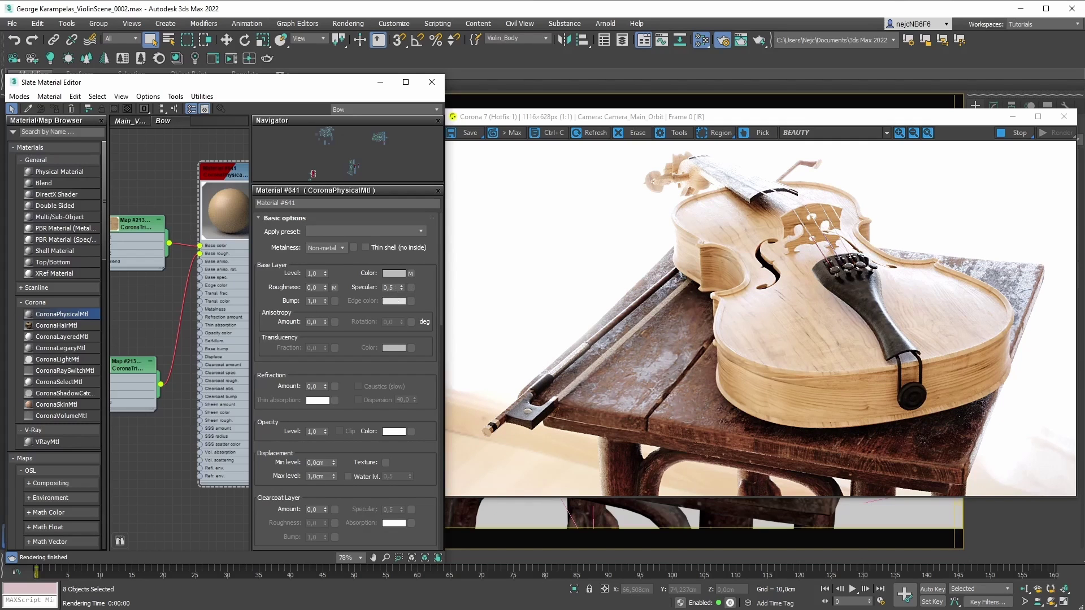
Examine the default IOR mode choices in Corona's system settings, cancel without changing them and close Render Setup.
key("F10")
left_click_drag(39, 42, 483, 54)
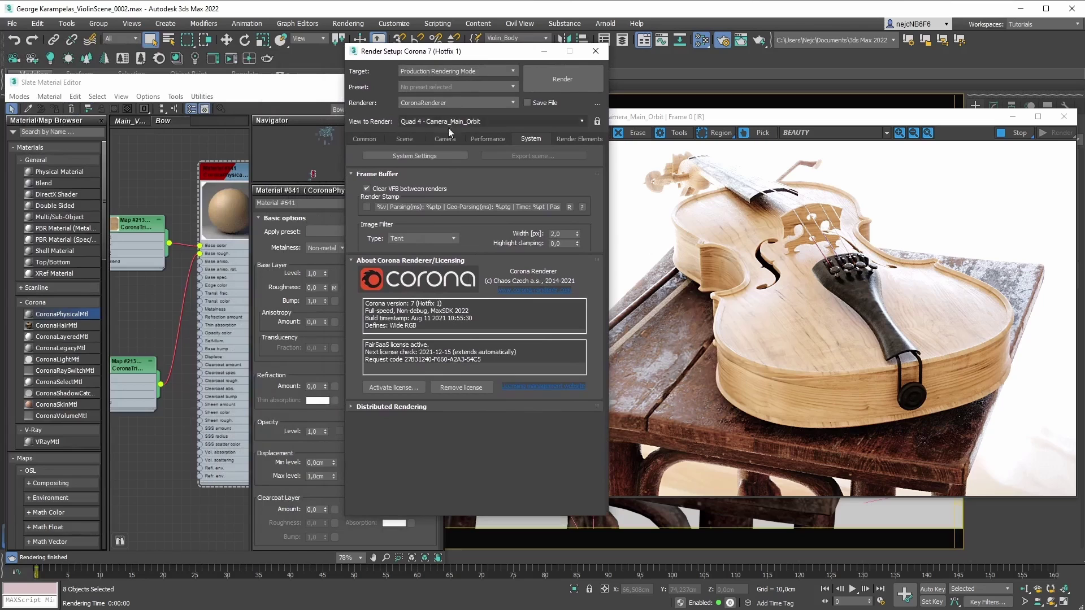
left_click(418, 156)
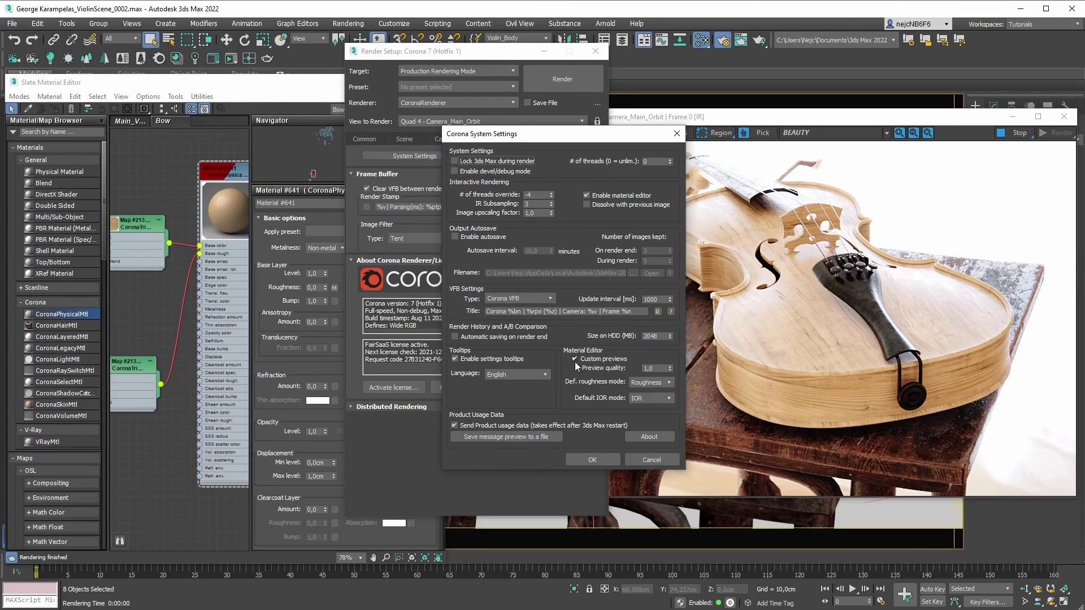
left_click(655, 399)
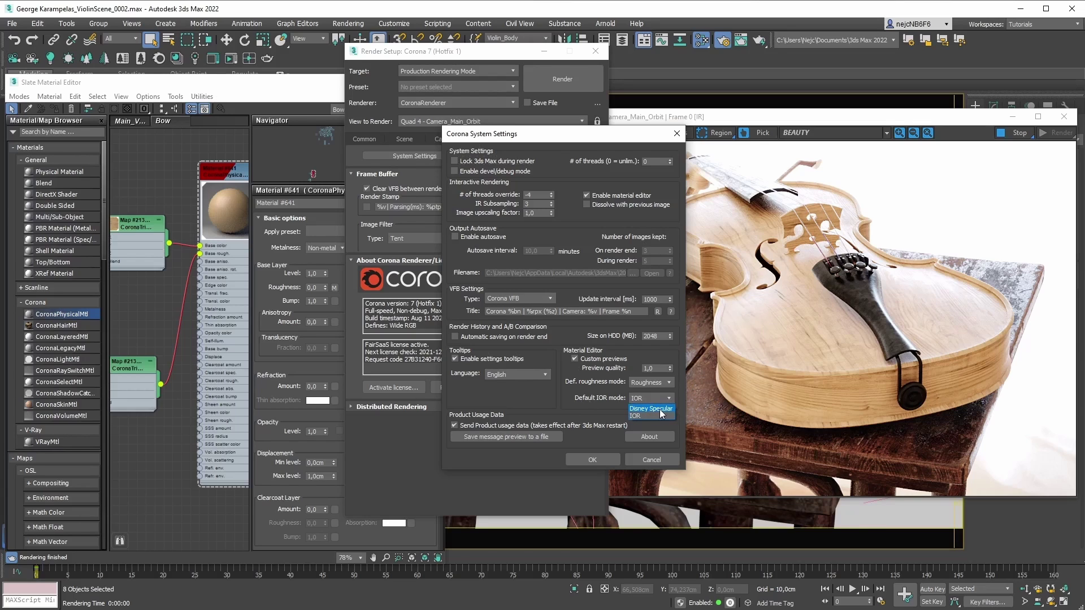
left_click(658, 417)
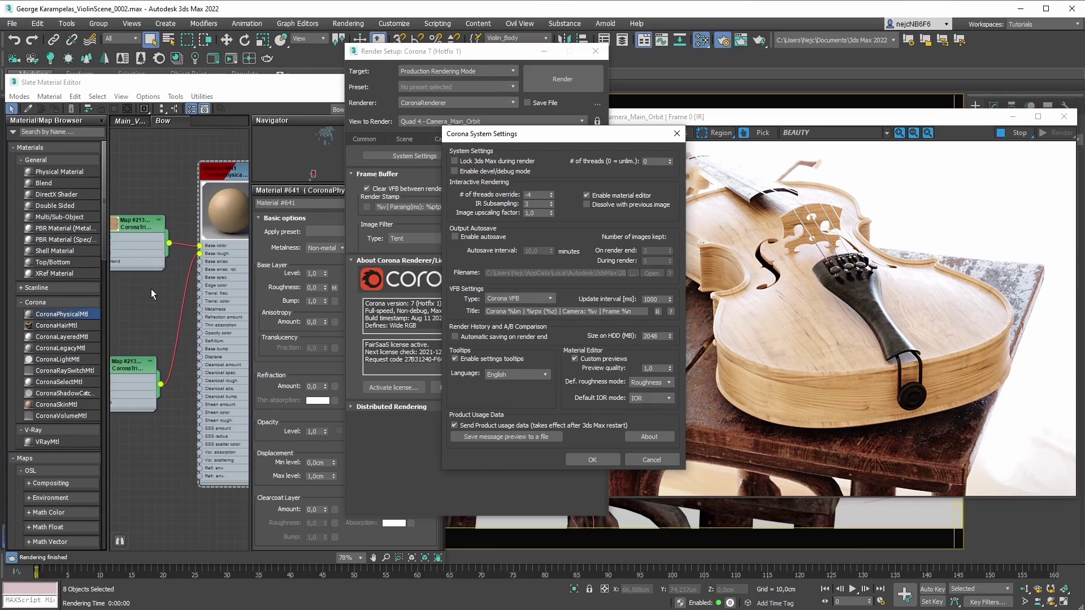
left_click(649, 399)
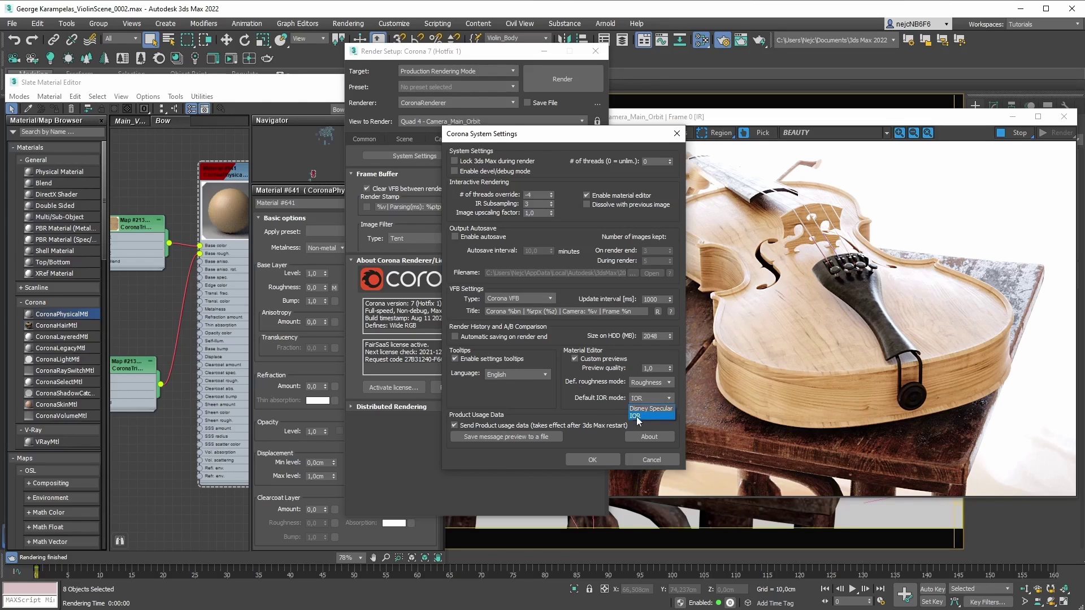
left_click(666, 399)
left_click(651, 459)
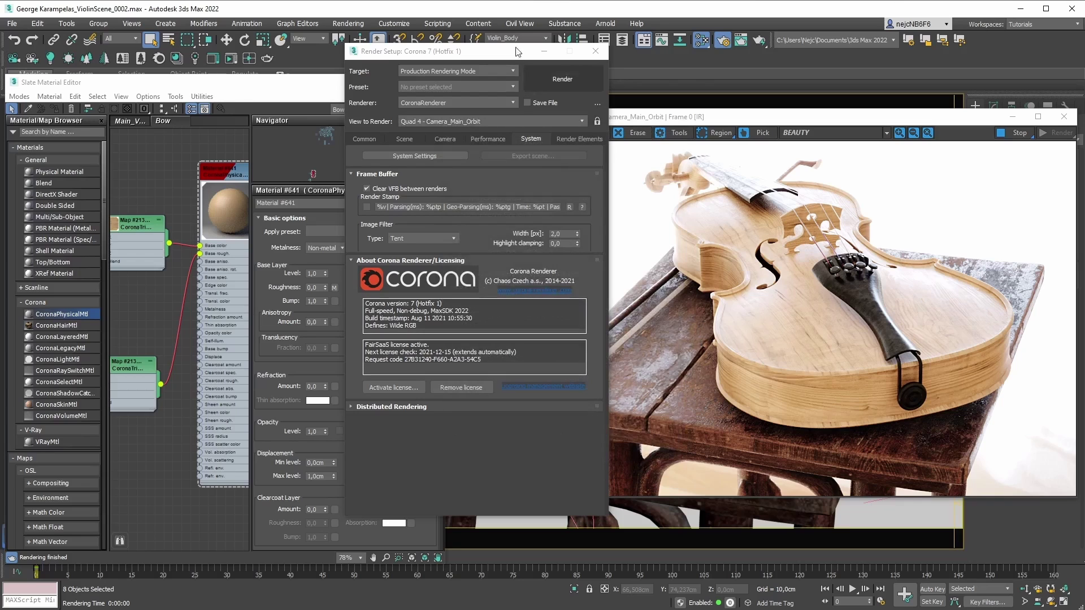
left_click(595, 50)
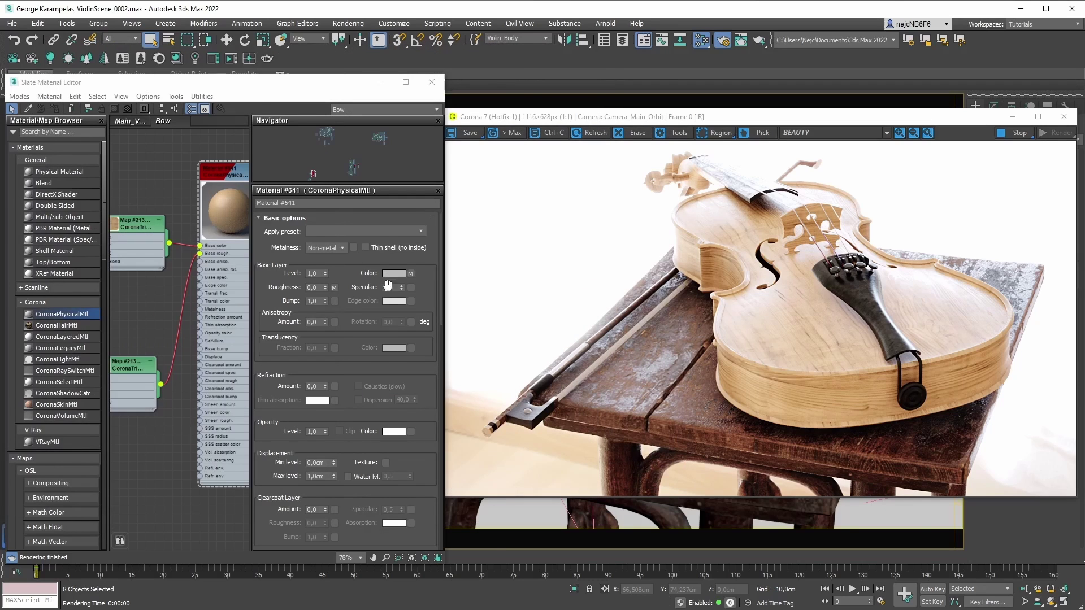
Set the physical material's IOR mode back to IOR, collapse the advanced options and return to the basic options.
left_click_drag(442, 275, 442, 390)
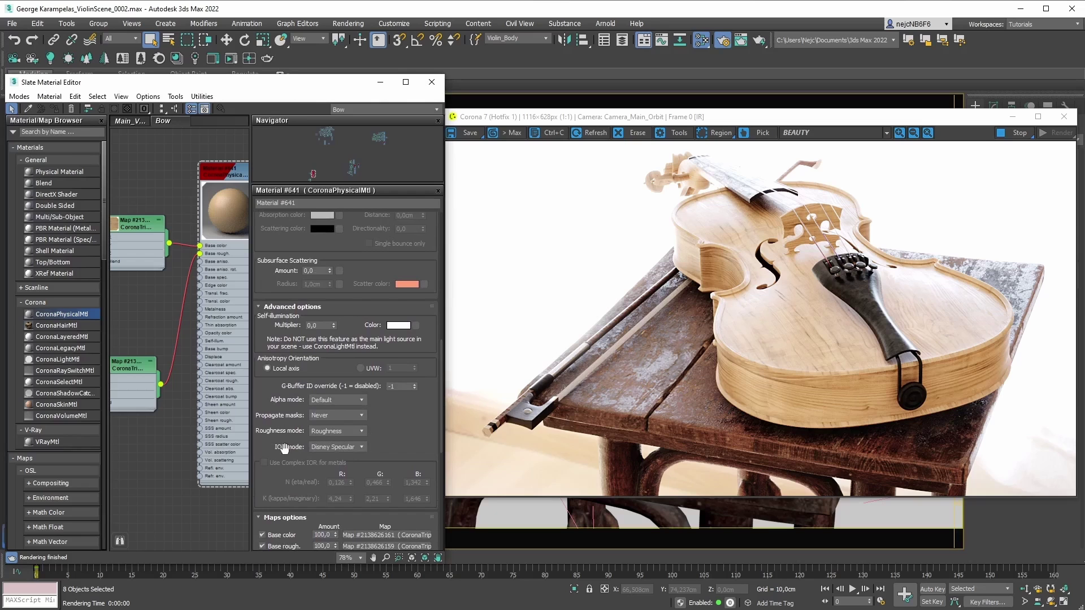
left_click(361, 447)
left_click(354, 457)
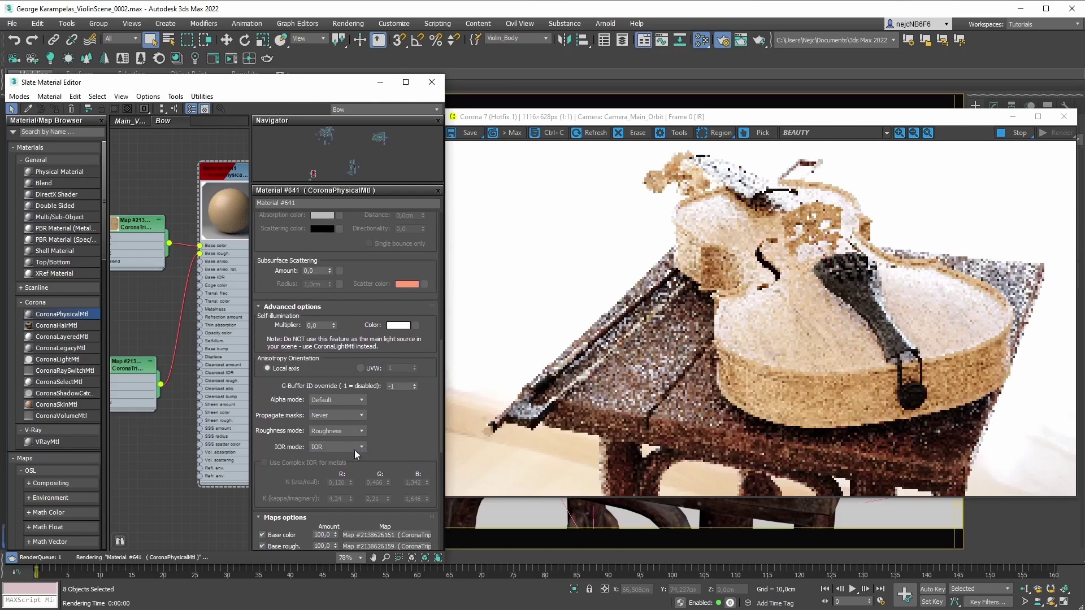
left_click(302, 307)
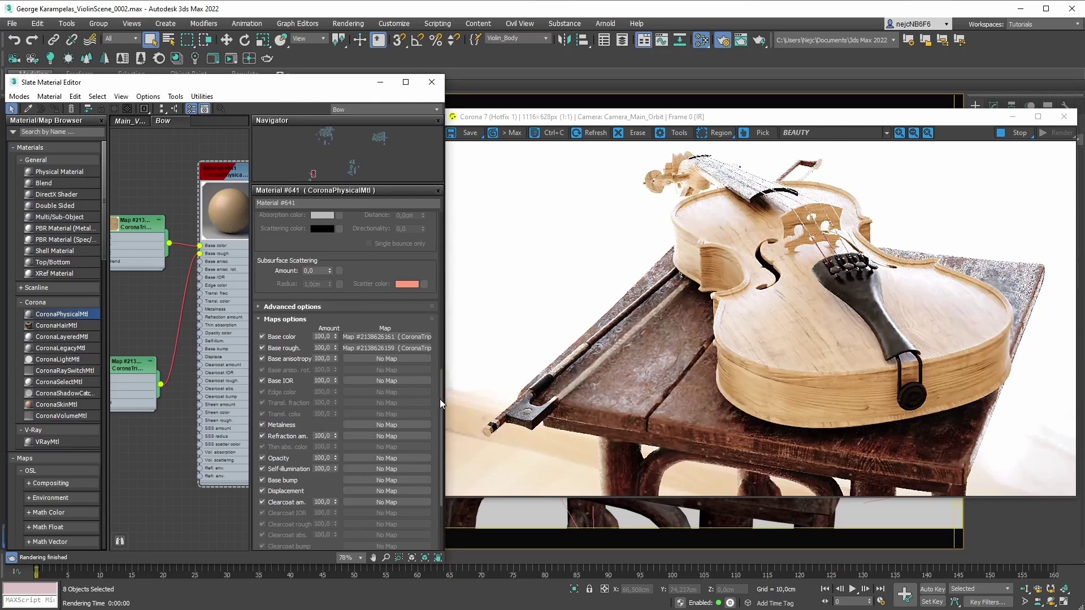
left_click_drag(439, 399, 436, 205)
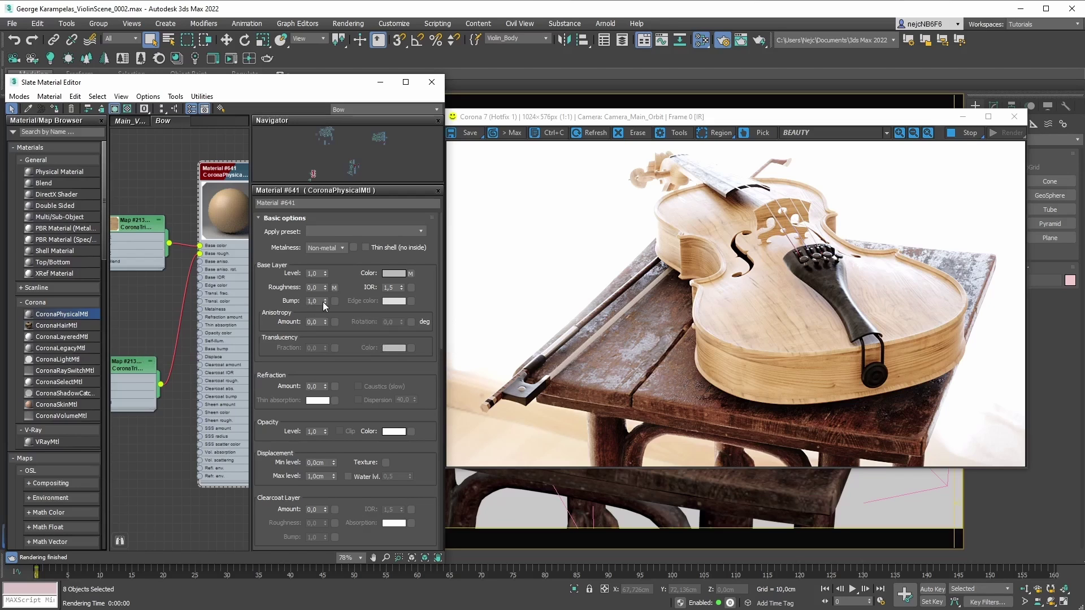
Connect the lowest, still unconnected CoronaTriplanar node's output to the physical material's Base bump input.
scroll(147, 351, "down", 5)
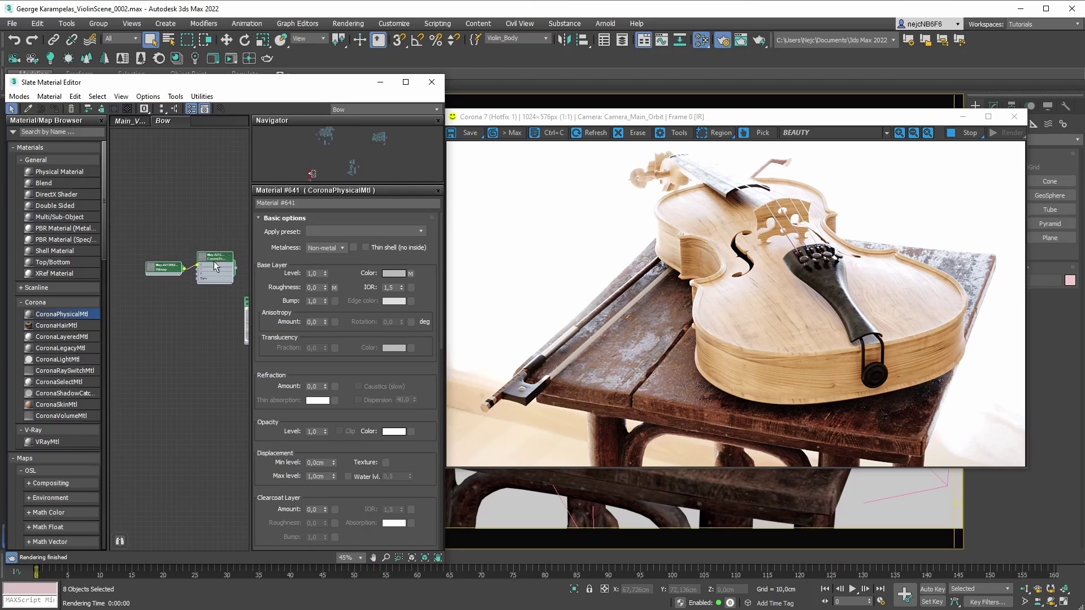
middle_click_drag(213, 261, 155, 336)
scroll(158, 336, "up", 3)
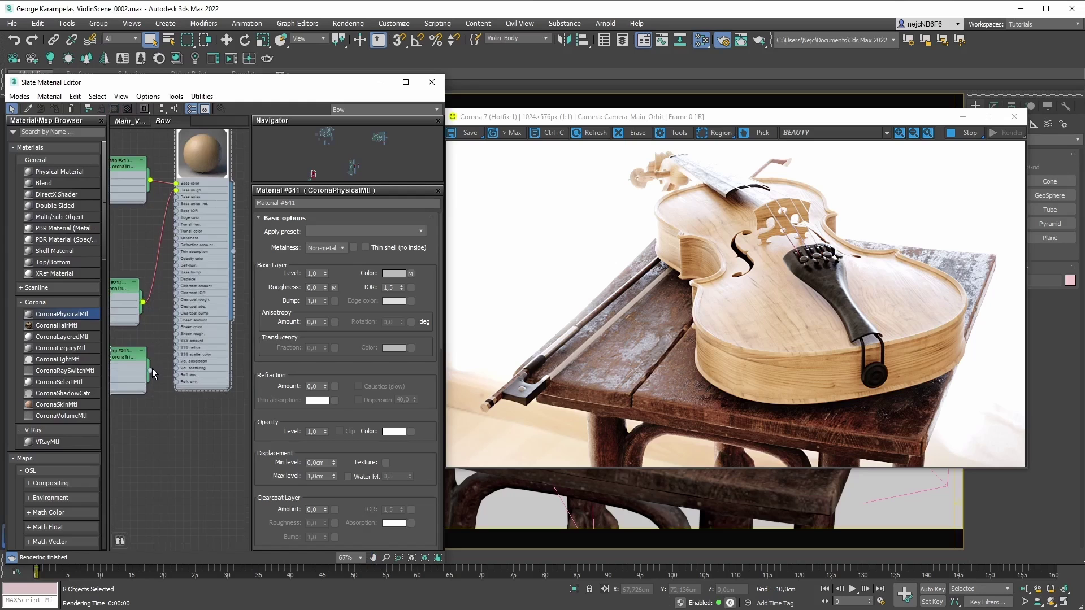
left_click_drag(150, 370, 334, 299)
left_click(256, 316)
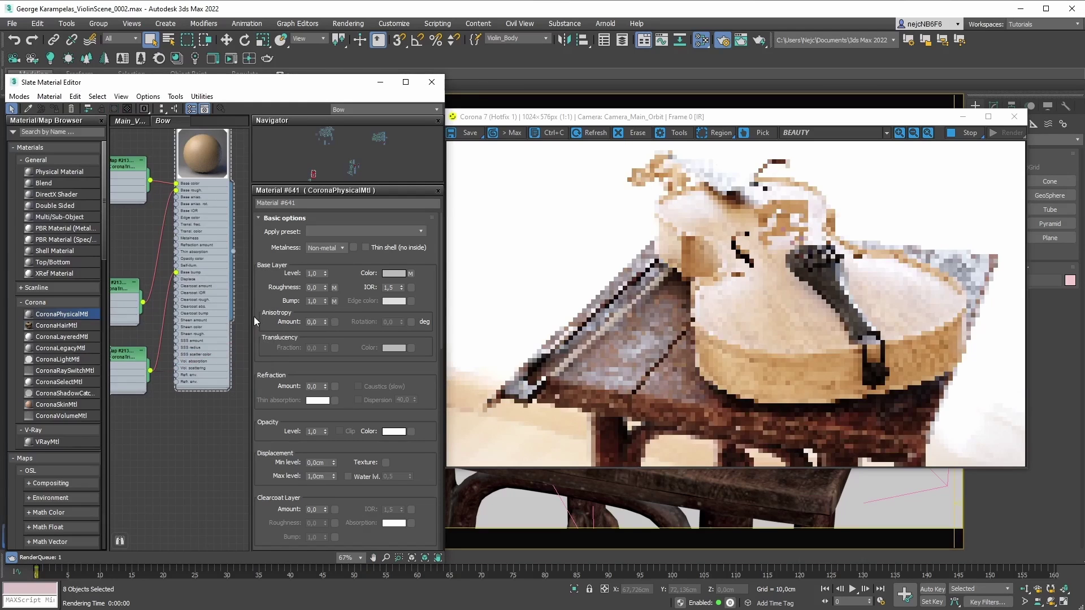
Turn off fast preview denoise during render in the Render Setup performance settings and close Render Setup.
key("F10")
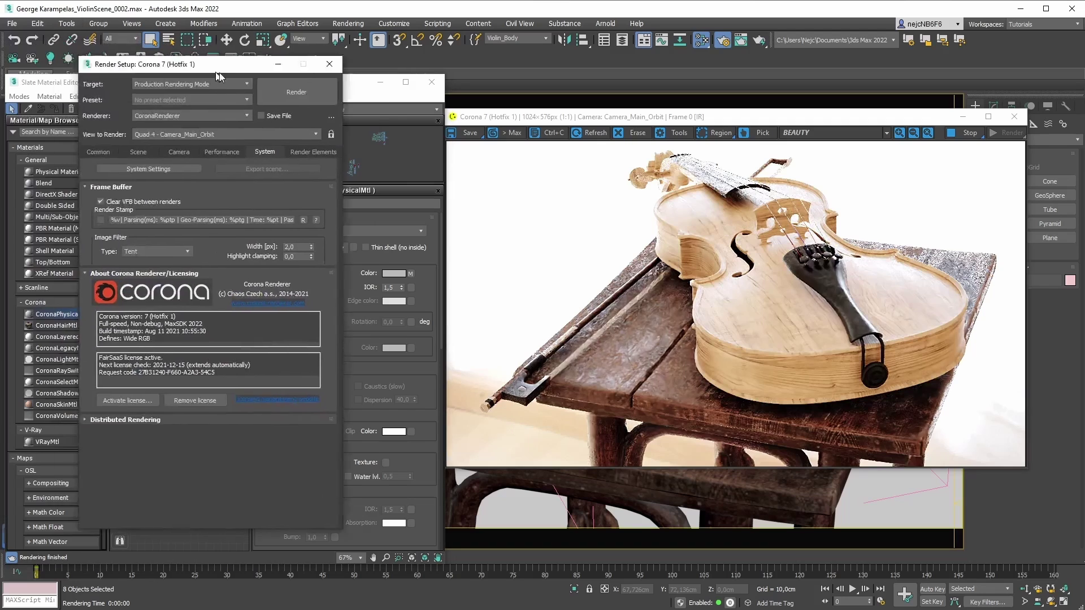
left_click_drag(219, 73, 366, 79)
left_click(371, 160)
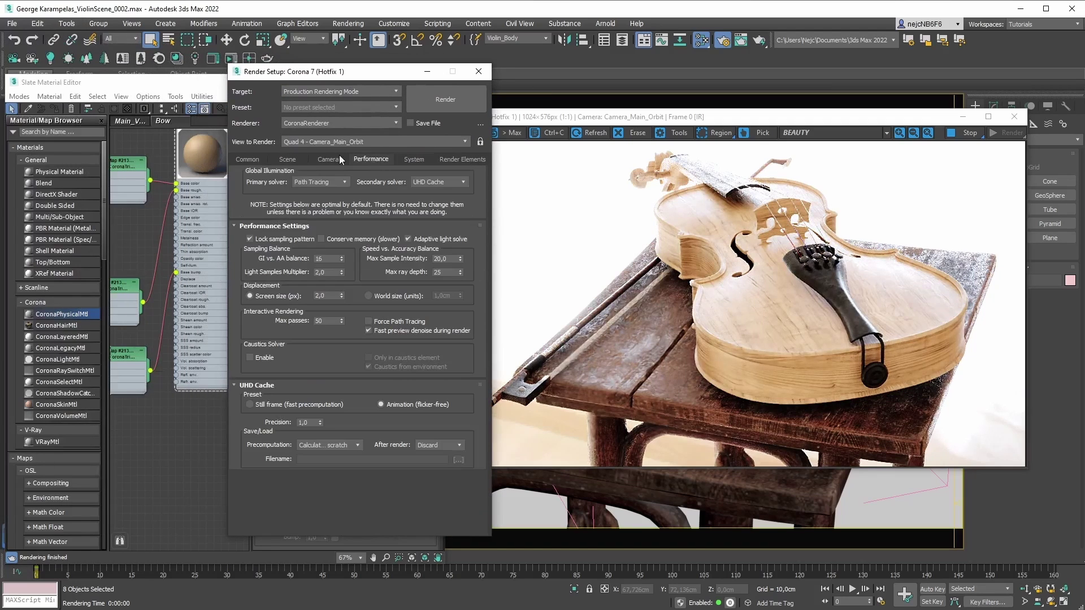
left_click(369, 331)
left_click_drag(357, 74, 60, 37)
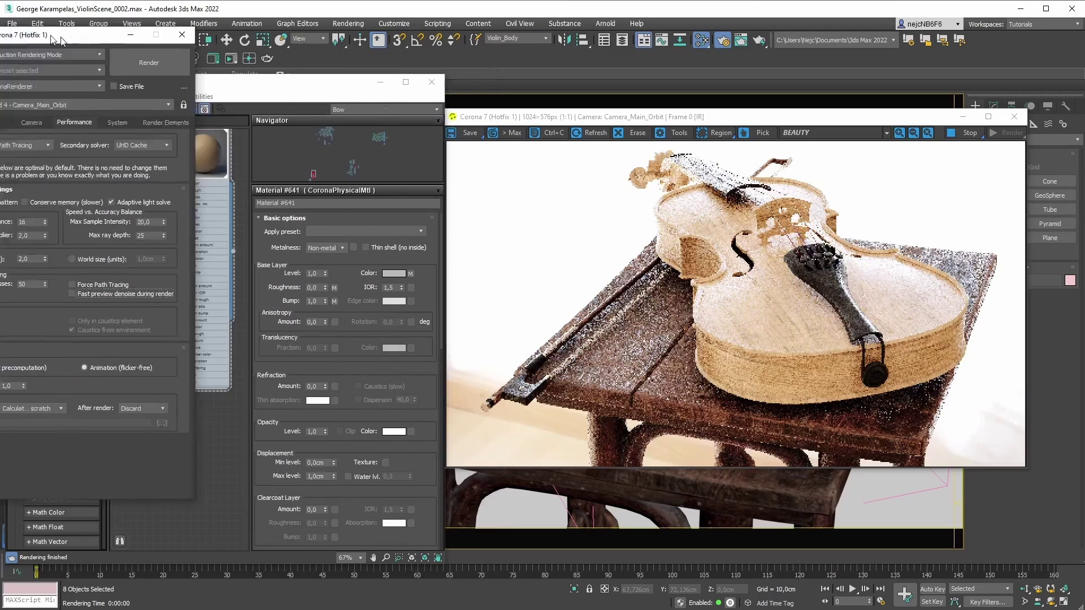
left_click(182, 35)
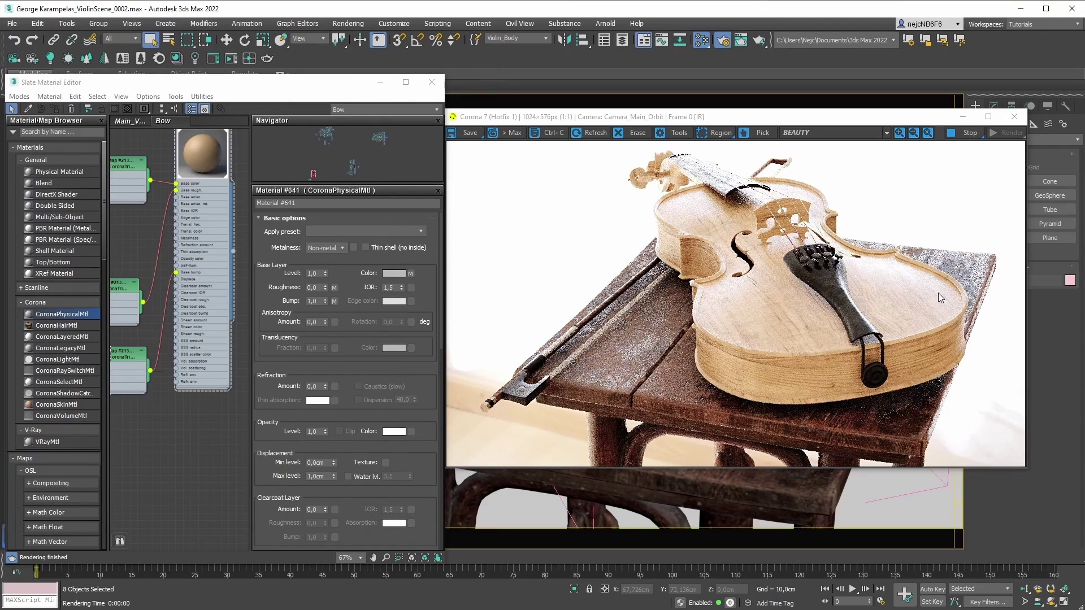
Try base layer bump amounts of 5 and 2 on a close-up of the violin top, and reset the amount to 1.
scroll(942, 294, "up", 2)
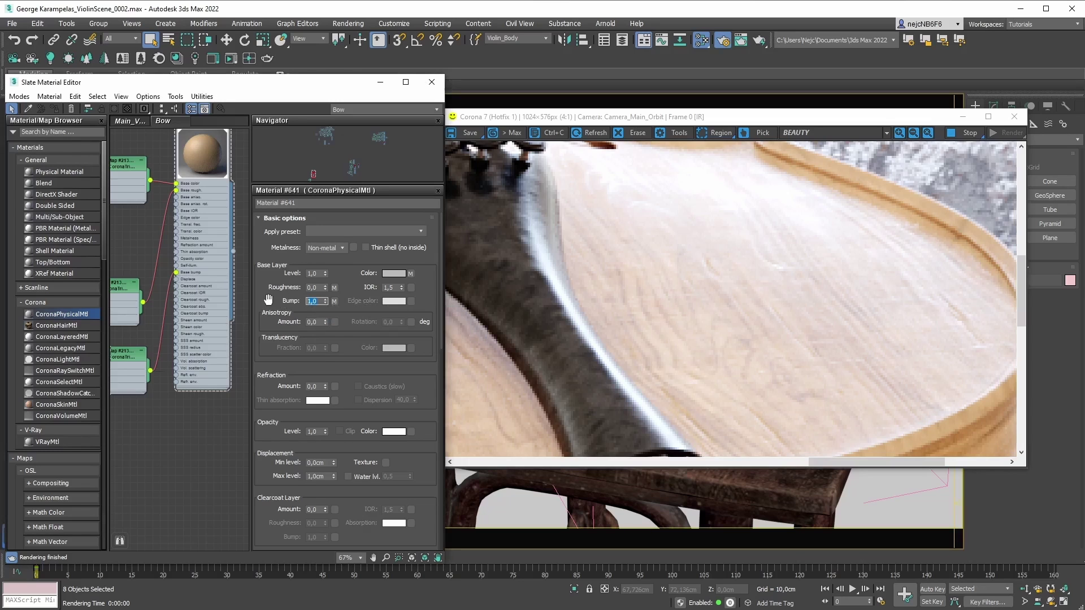
left_click(319, 301)
type("5")
key("Return")
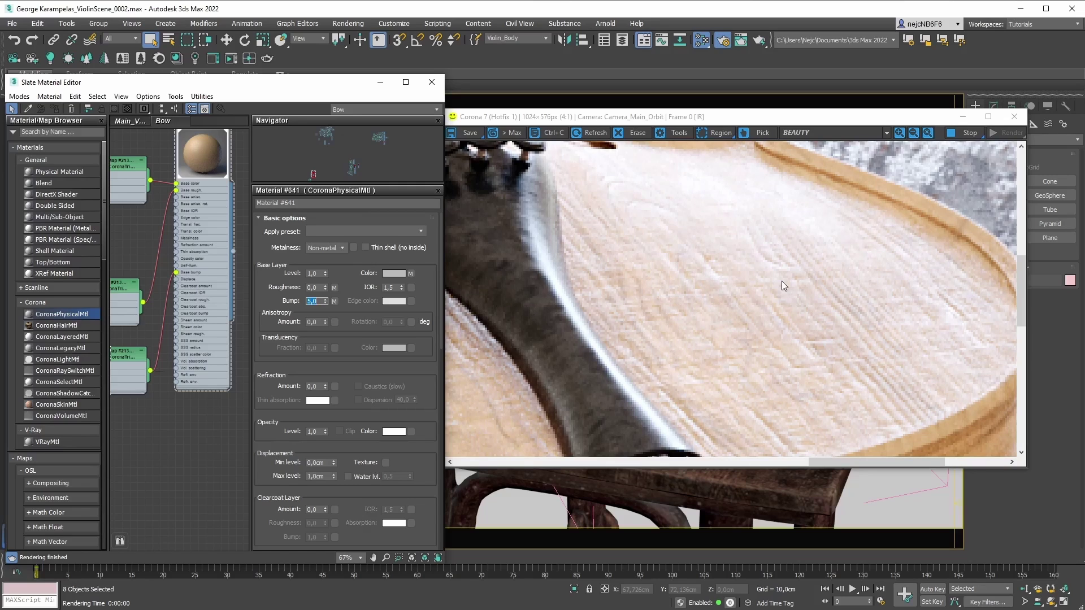
type("2")
key("Return")
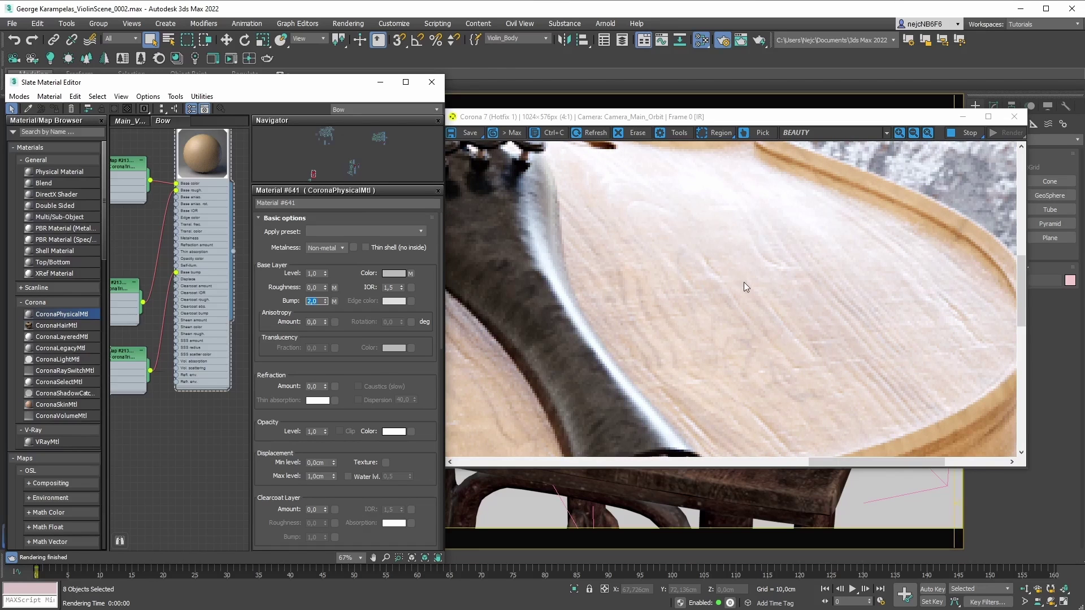
type("1")
key("Return")
scroll(744, 282, "down", 2)
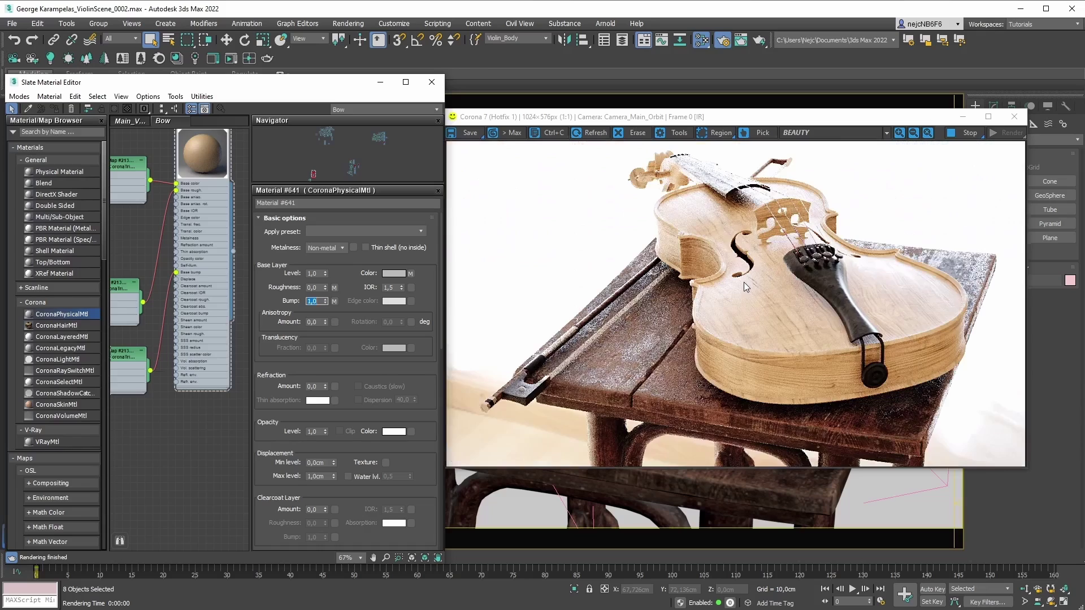
Try a base layer bump amount of 0,5, inspect the violin top up close, and restore the amount to 1.
type("0,5")
key("Return")
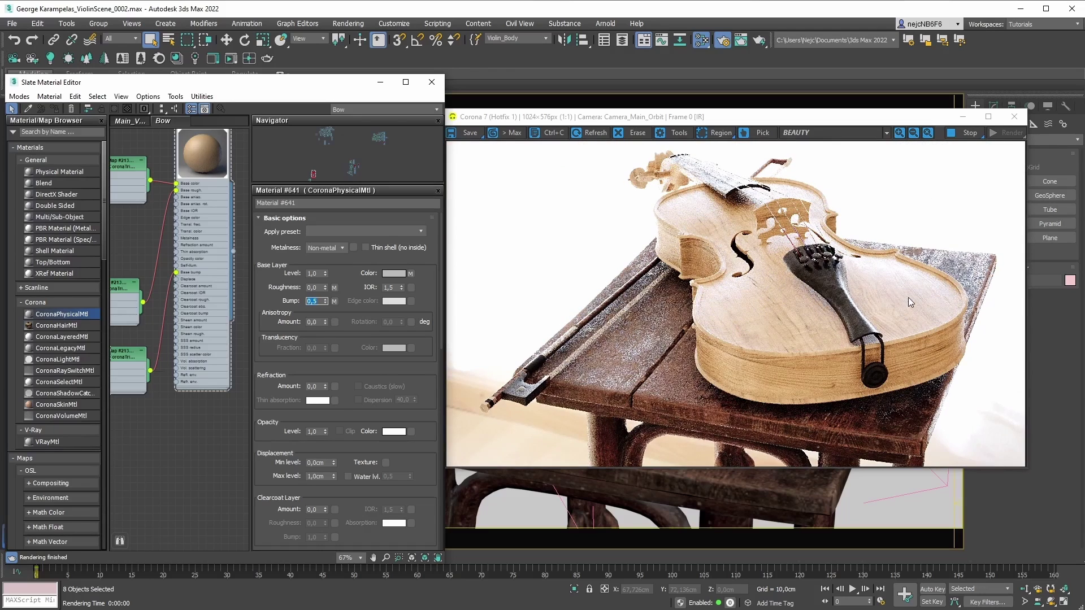
scroll(923, 297, "up", 2)
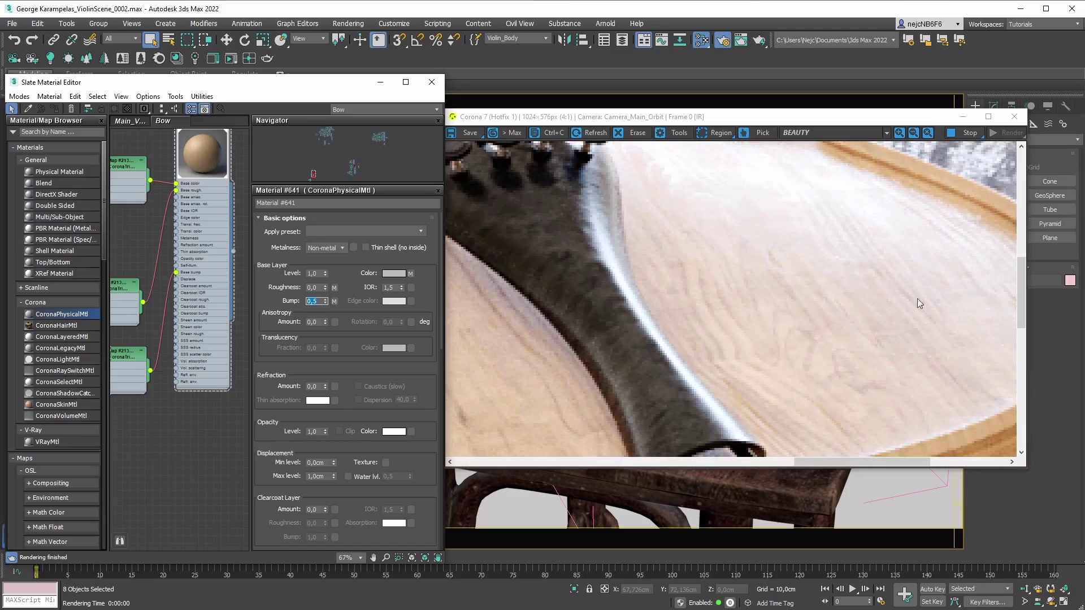
scroll(888, 314, "down", 2)
type("1")
key("Return")
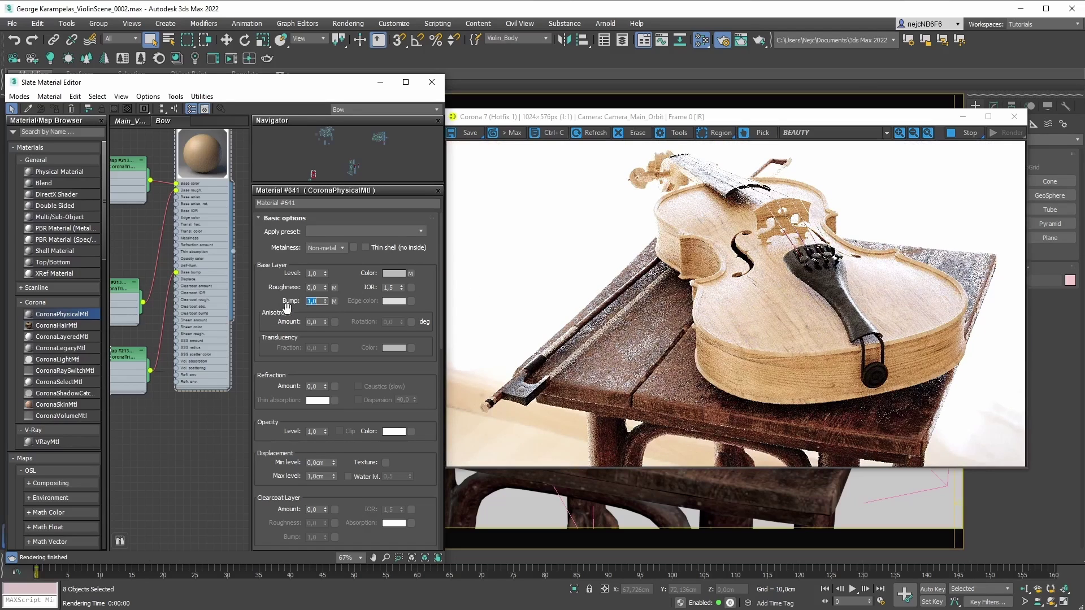
middle_click_drag(167, 328, 133, 350)
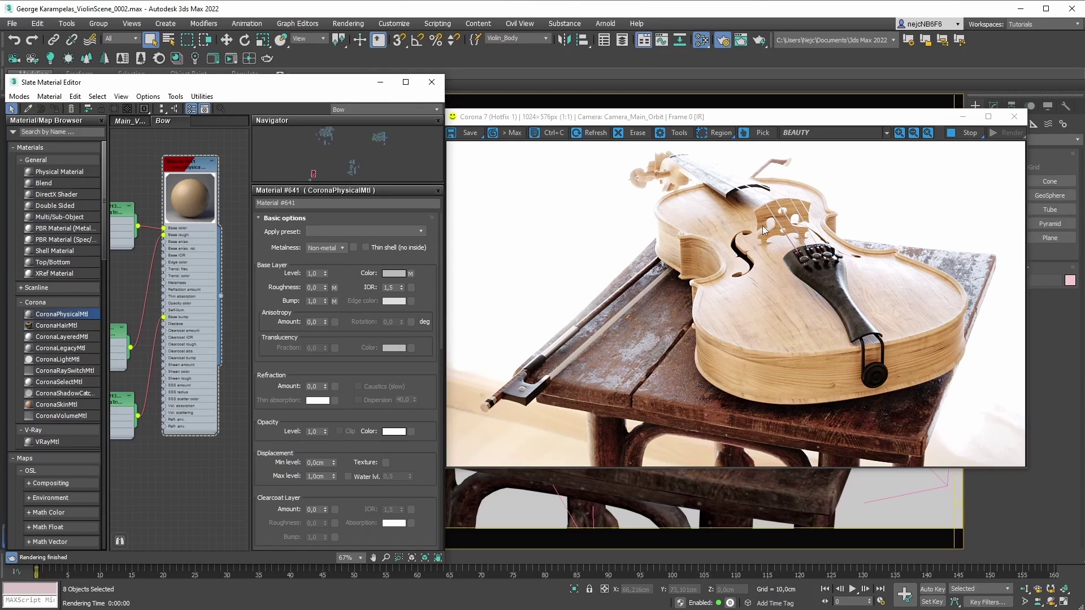
left_click(743, 276)
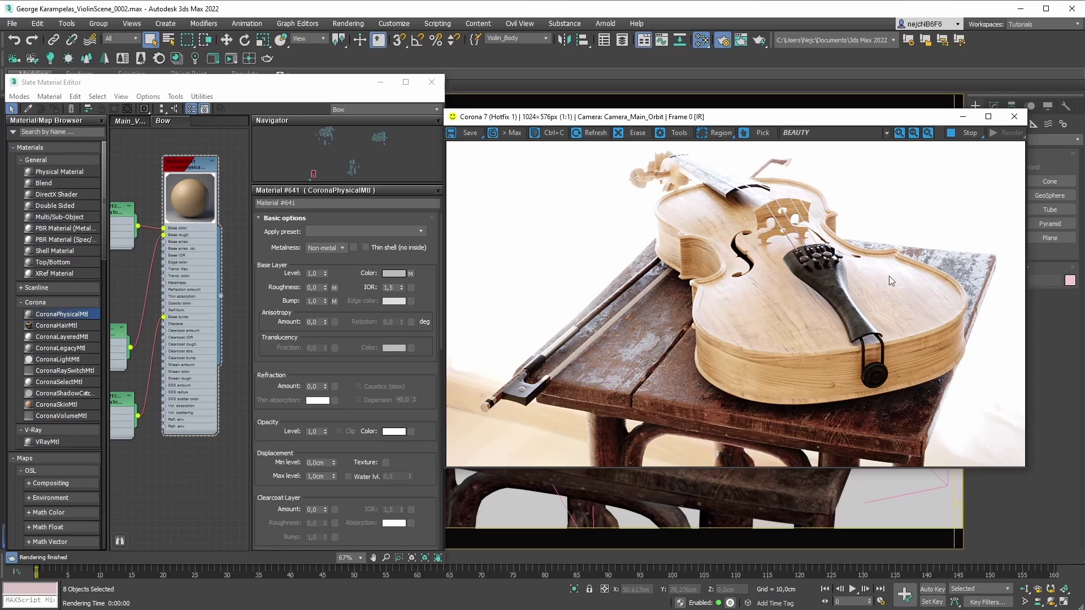
left_click(346, 301)
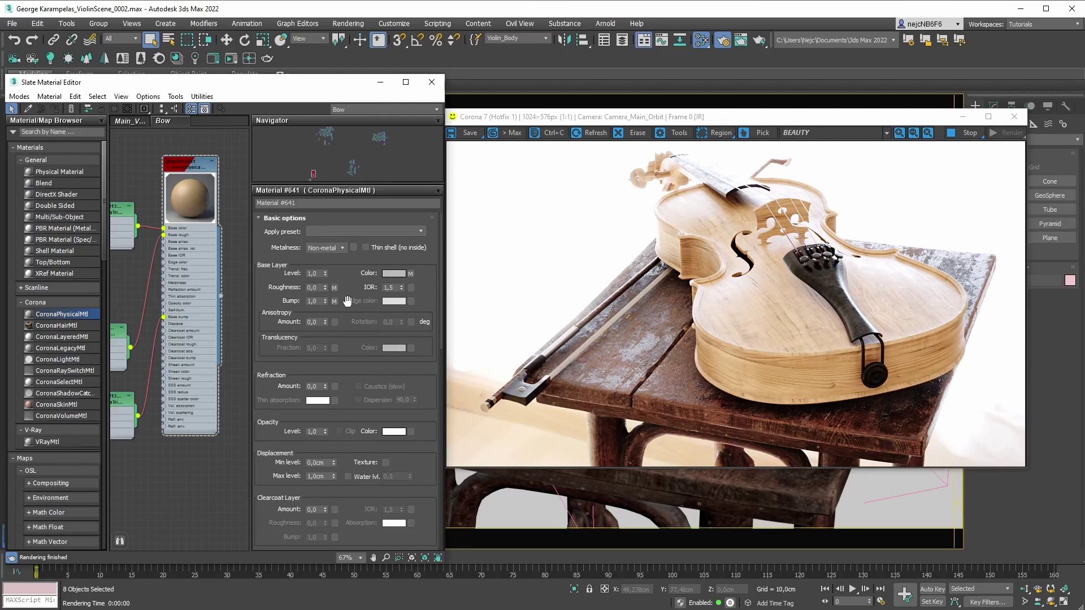